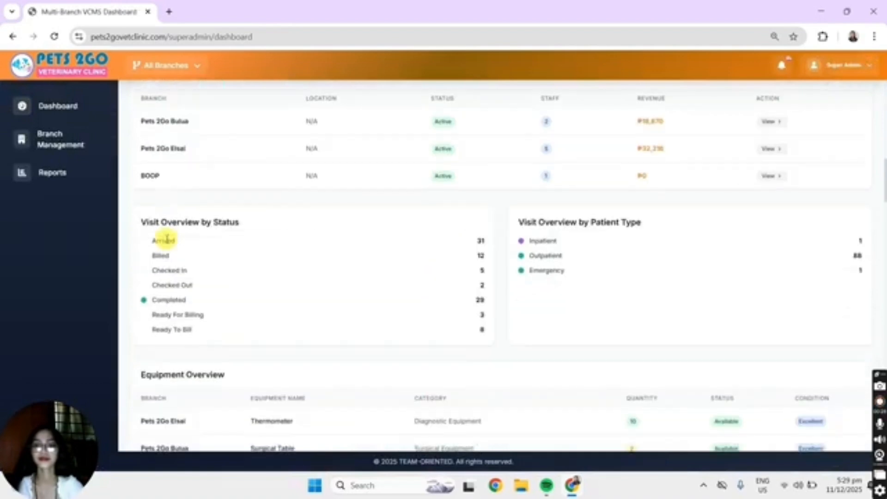
scroll(168, 242, down, 10)
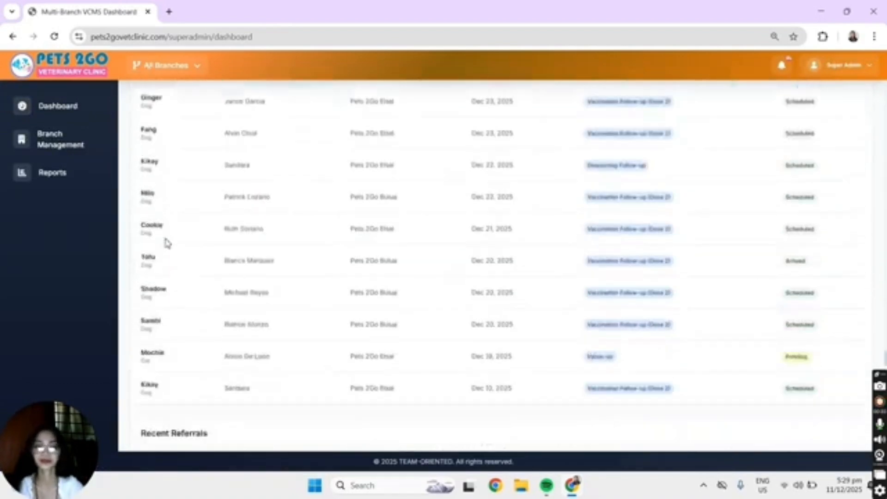
Step: Open branch management and begin a new branch named Pets 2Go Malitbog
click(56, 139)
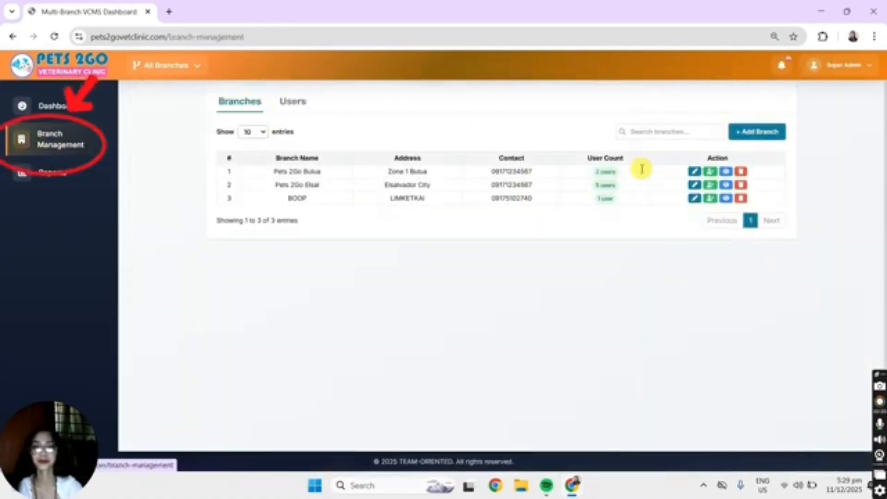
click(758, 132)
click(456, 230)
text(Pets2)
key(BackSpace)
text(2Go Malitbog)
Step: Enter the new branch's address and contact number, and save the branch
click(453, 266)
text(Poblacion, Malitbog Bukidnon)
click(439, 301)
click(543, 326)
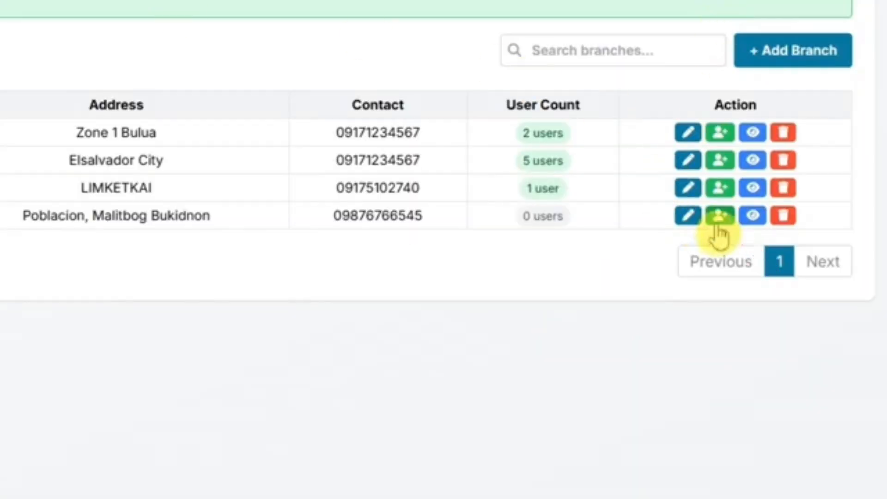
Step: Begin adding a user to the Pets 2Go Malitbog branch with the user's full name, e-mail and contact number
click(718, 221)
key(Tab)
click(364, 254)
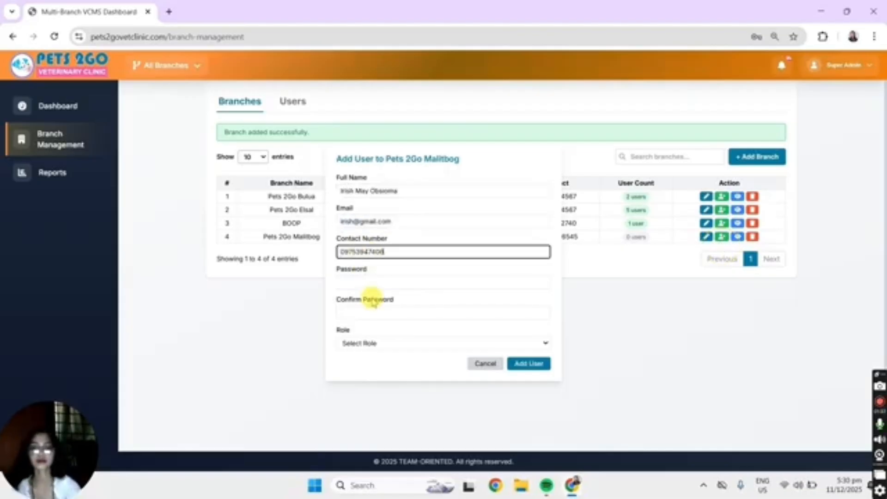
Step: Enter and confirm the account password, assign the Veterinarian role, fill in the license number and add the user
click(370, 283)
text(••••••••)
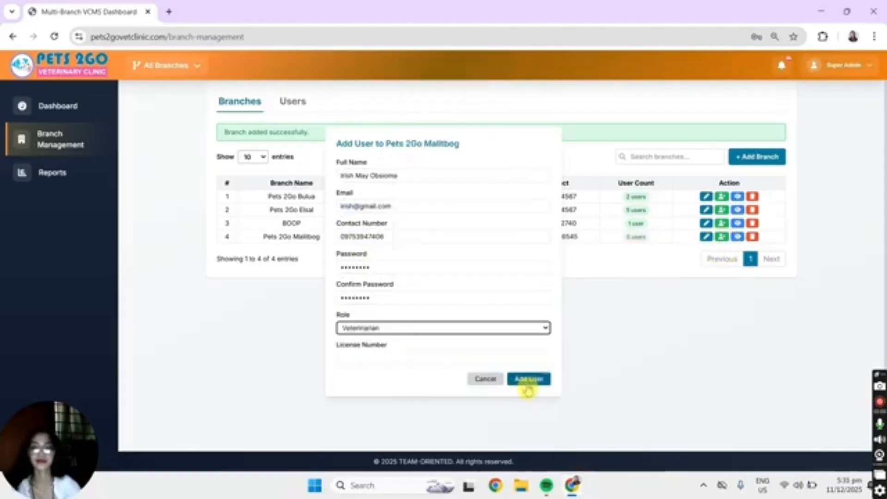
text(1234567)
click(529, 379)
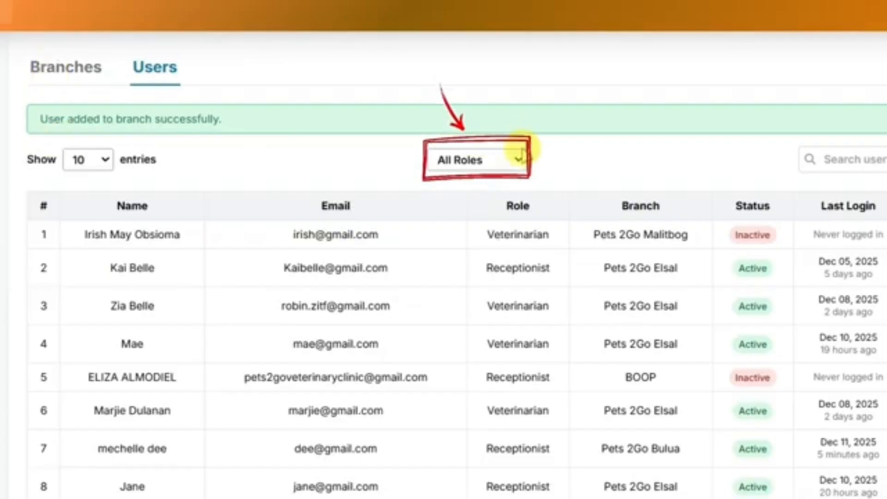
Step: Filter the branch users list by the Veterinarian role
click(509, 157)
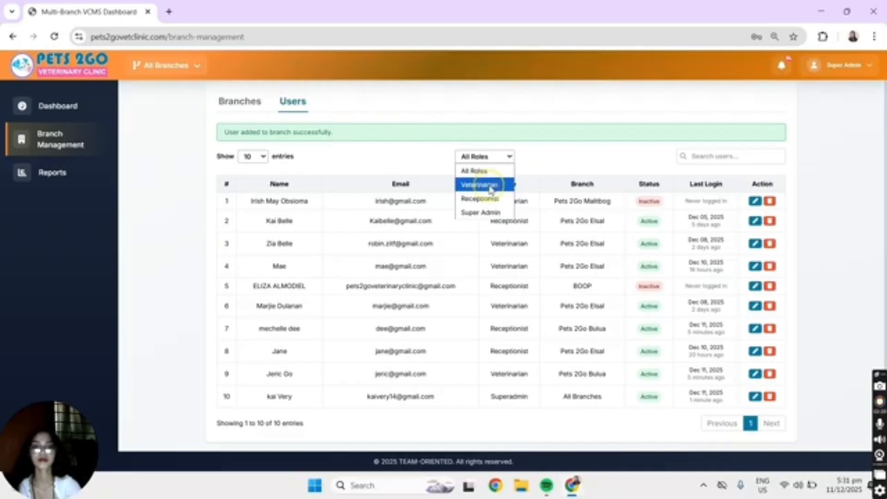
click(492, 187)
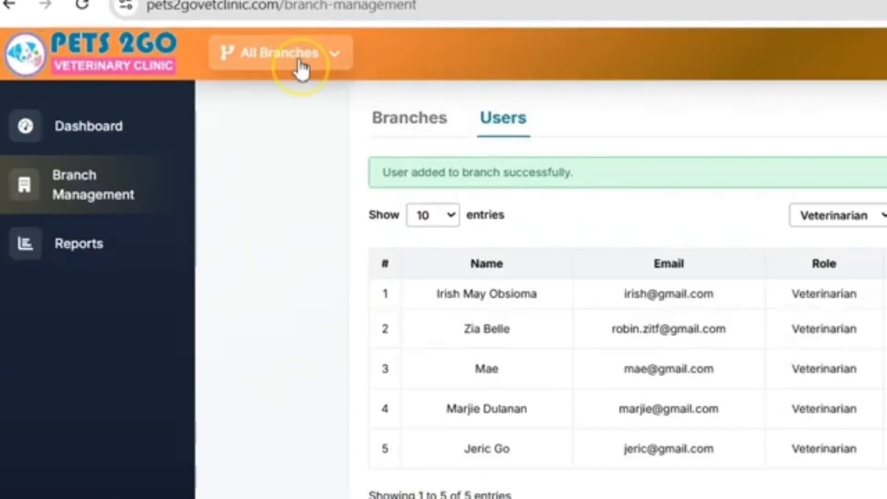
Step: Switch from all branches to the Pets 2Go Bulua branch and look over its dashboard
click(177, 68)
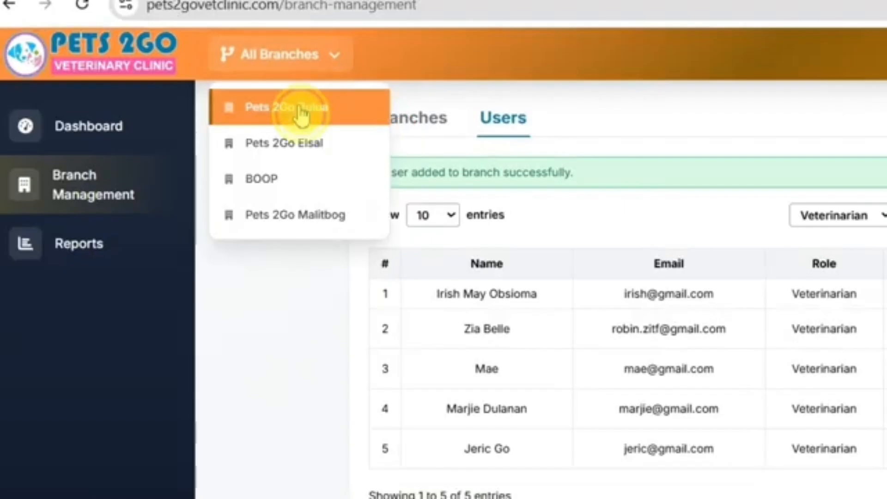
click(301, 111)
scroll(441, 210, down, 2)
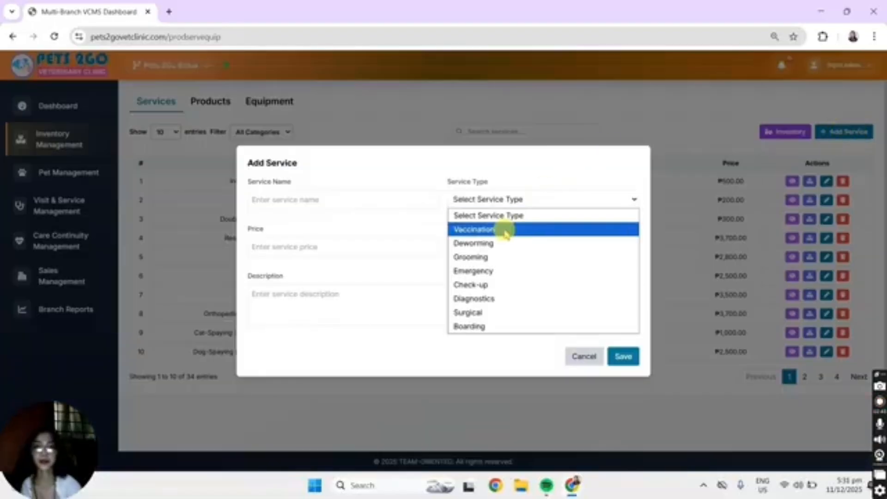
Step: Begin a new service in inventory management named Consultation with the service type Check-up
click(484, 231)
click(305, 200)
click(555, 200)
click(504, 286)
click(347, 200)
text(Consultation)
Step: Set the service's price to 250 and its description to Test, and save the service
click(334, 245)
text(250)
click(339, 305)
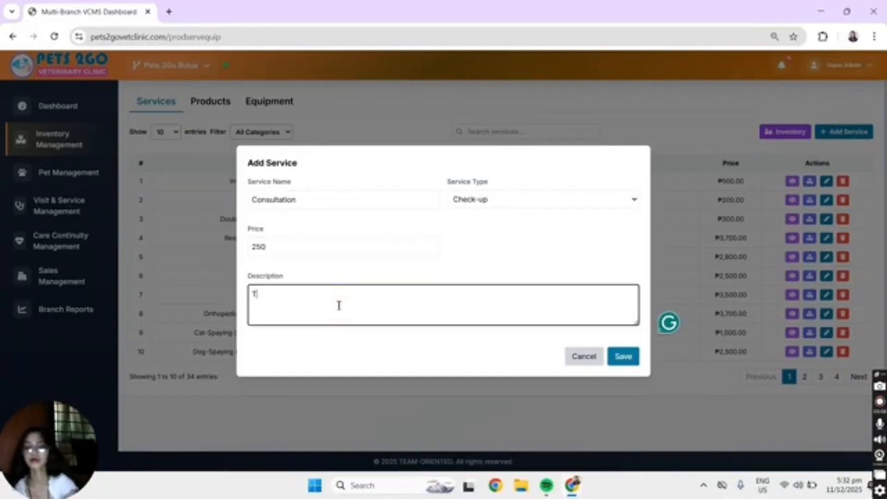
text(Test)
click(624, 357)
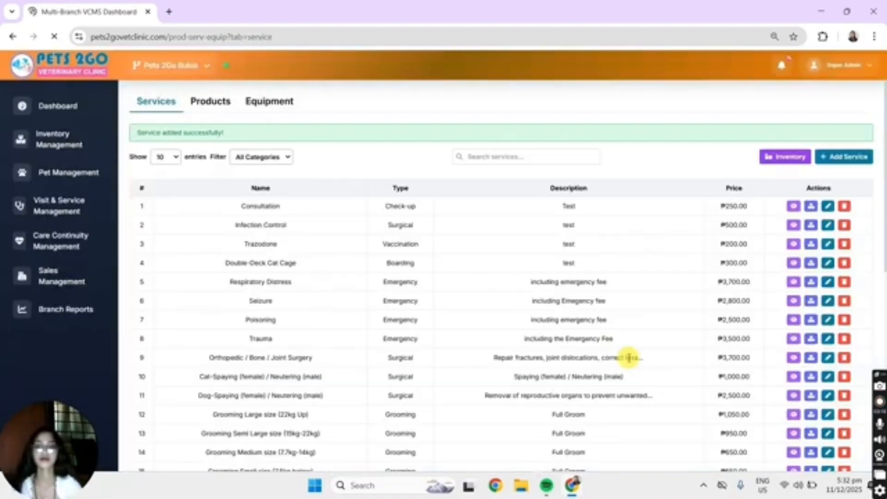
Step: Check which consumable products are available to link to the Consultation service
click(811, 206)
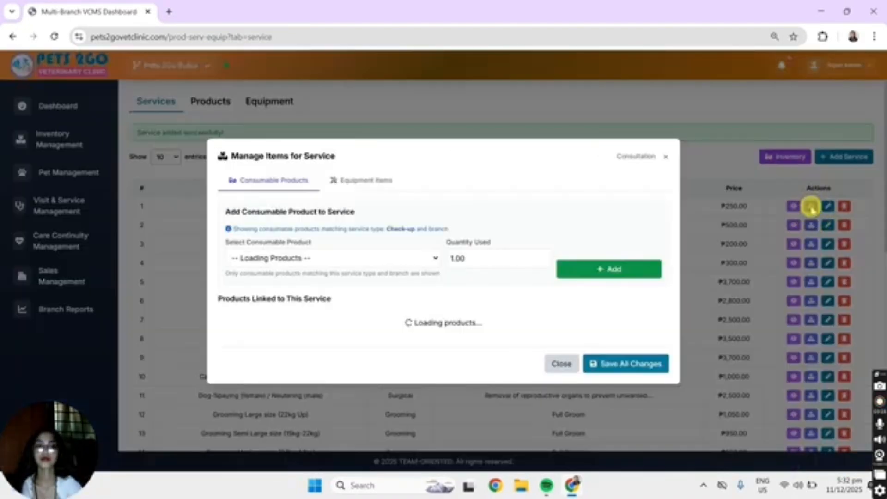
click(398, 258)
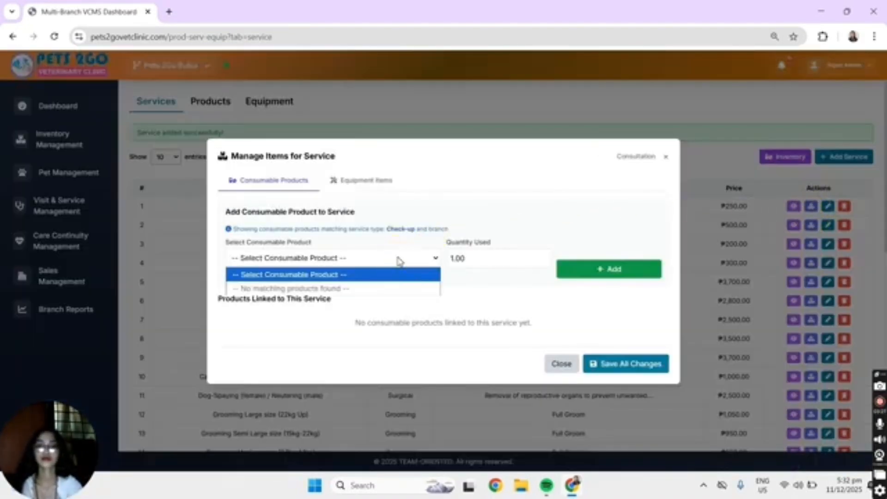
click(398, 258)
click(667, 157)
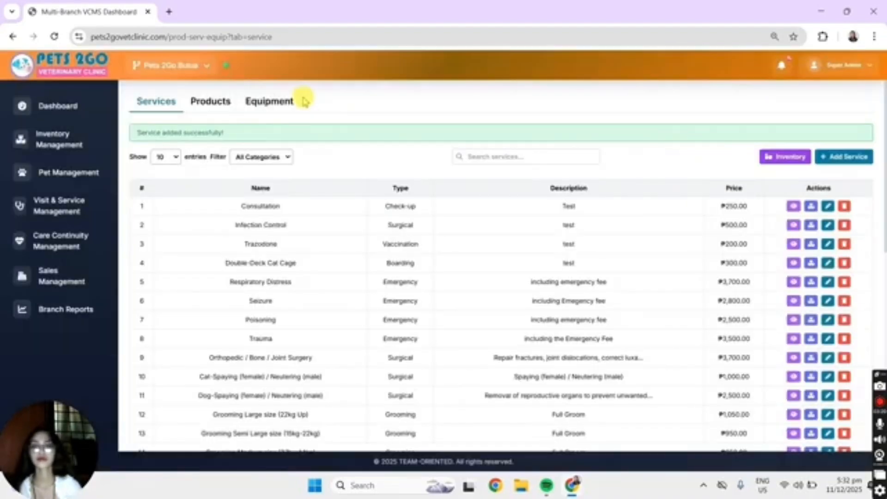
Step: Begin a new product named Contton Balls with the product type Consumable (Used in Services)
click(202, 102)
click(836, 126)
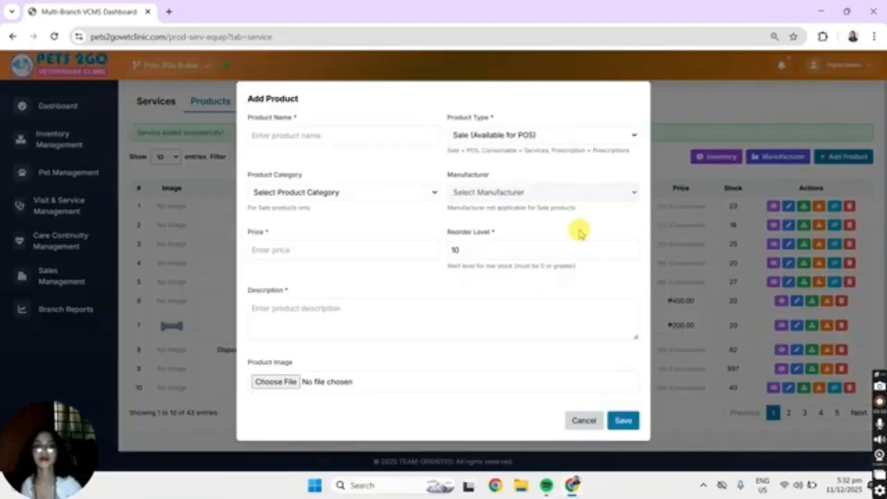
click(319, 112)
text(Contton)
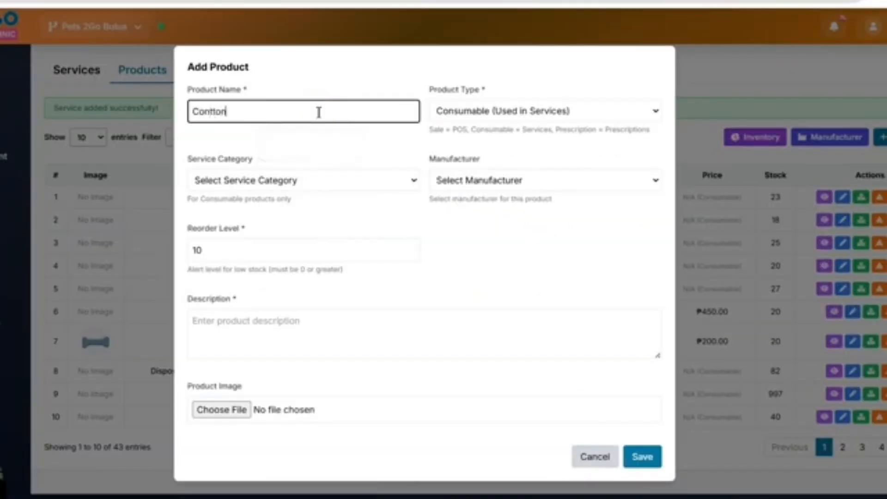
text( Balls)
Step: Set the product's service category to Check-up, manufacturer to SunTech Medical, Inc and description to Test, and save it
click(308, 182)
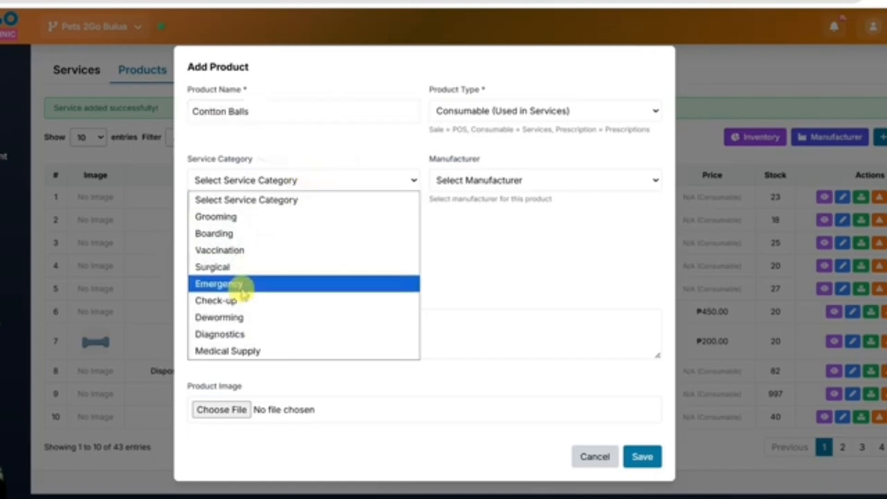
click(218, 301)
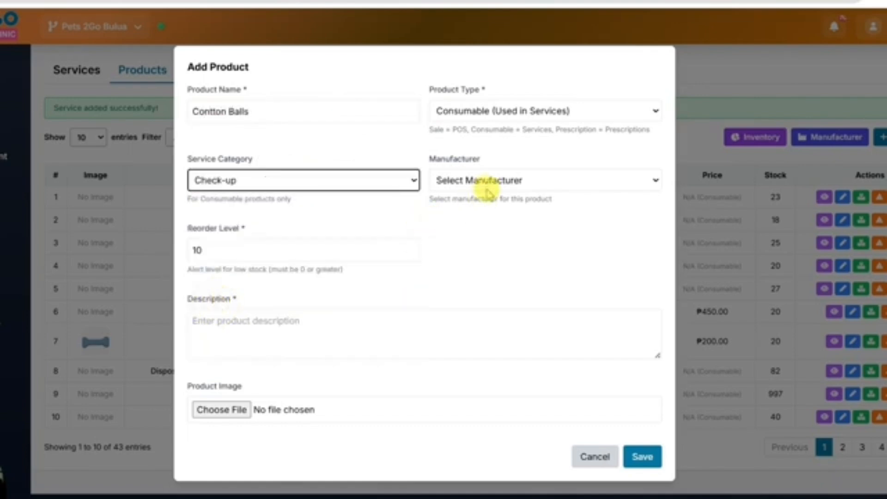
click(483, 180)
click(470, 321)
click(304, 357)
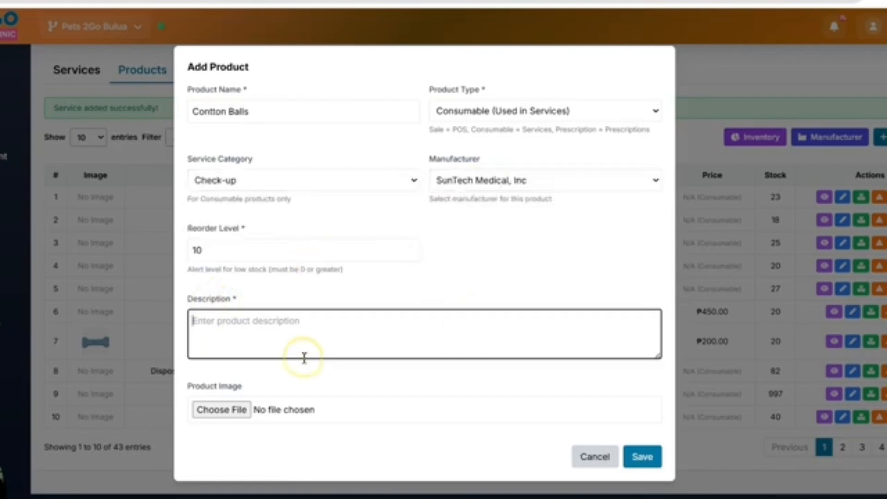
text(Test)
click(643, 457)
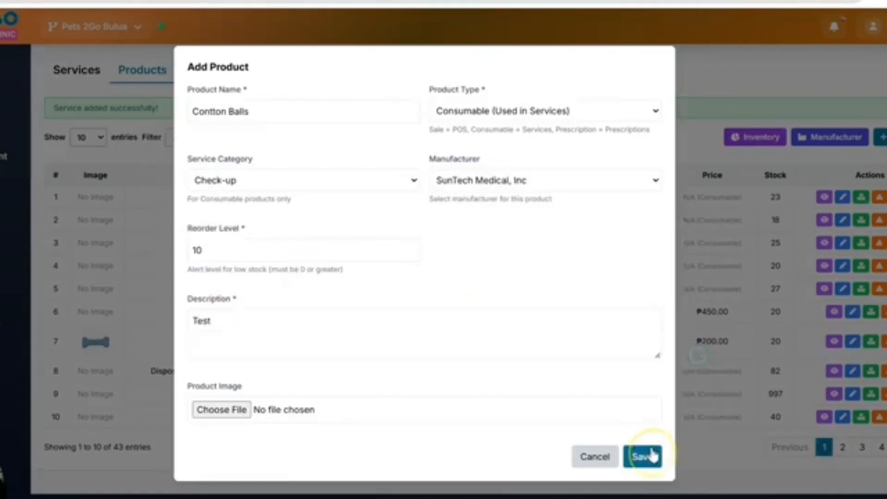
Step: Add a stock batch of 20 for Contton Balls, marked as non-expiring, with a note about no damage
click(861, 198)
click(411, 285)
text(20)
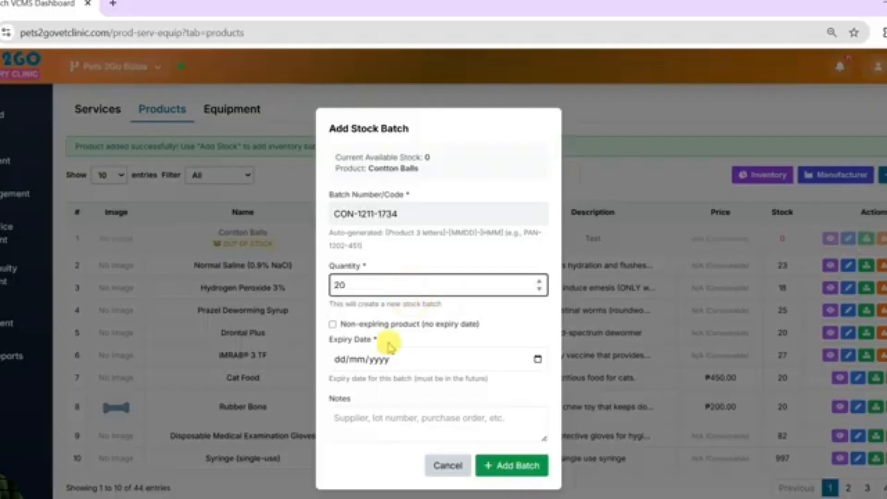
click(333, 324)
click(473, 396)
text(No damag)
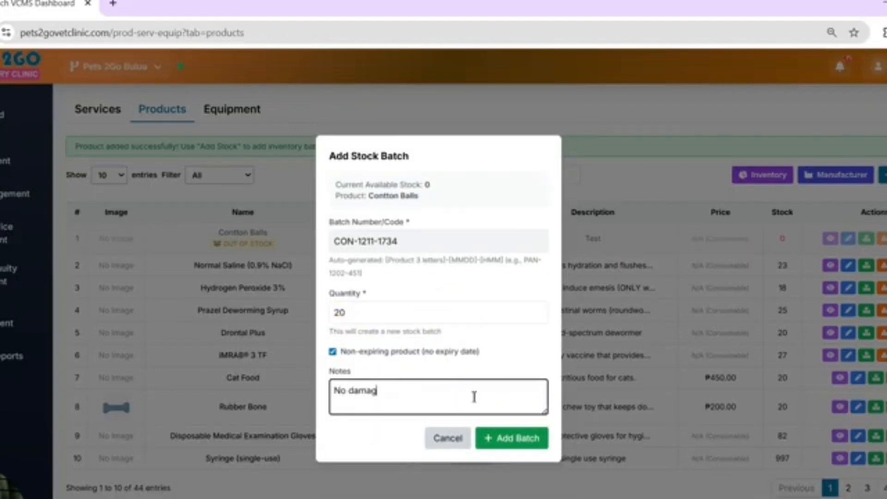
text(All goods)
click(500, 438)
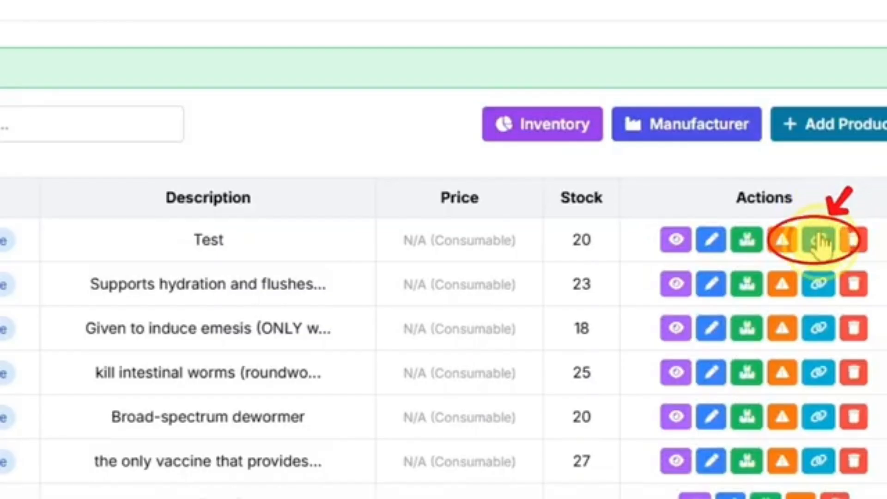
Step: Link Syringe (single-use) with a quantity of 1 as a consumable of Contton Balls
click(821, 242)
click(394, 266)
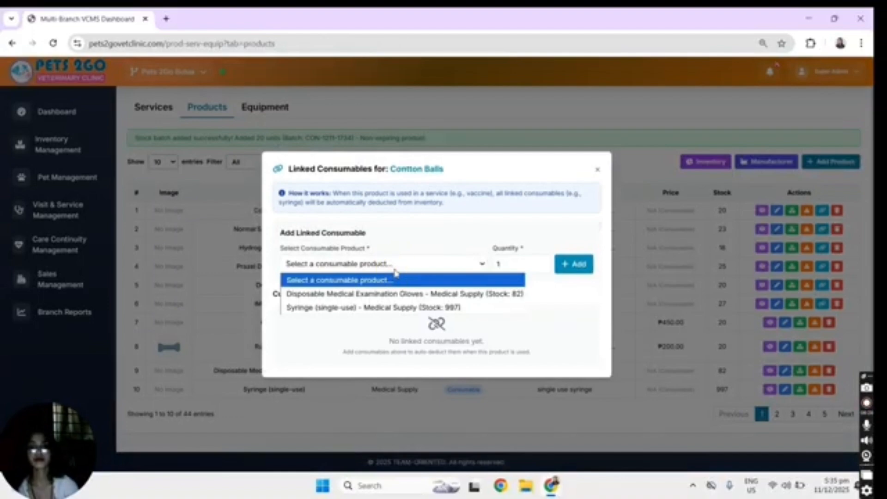
click(354, 307)
click(580, 266)
click(601, 179)
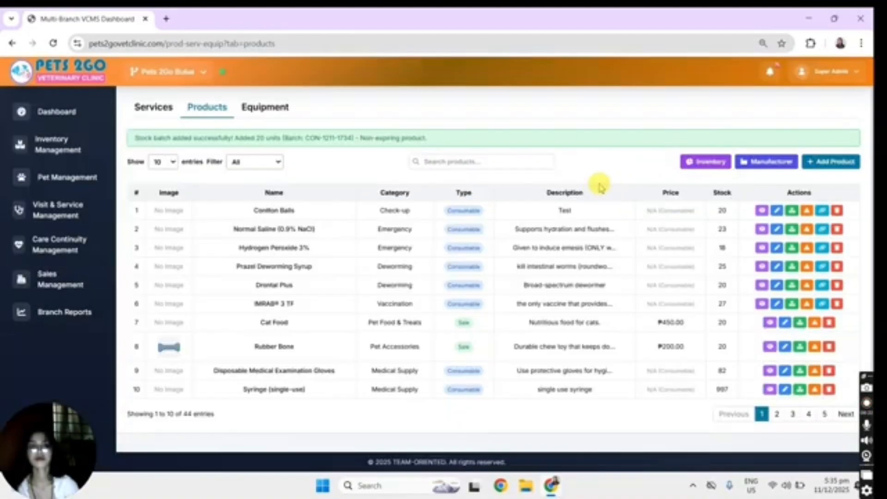
Step: Add AJ Pharmacy to the manufacturers and close the manufacturer management
click(767, 161)
click(386, 206)
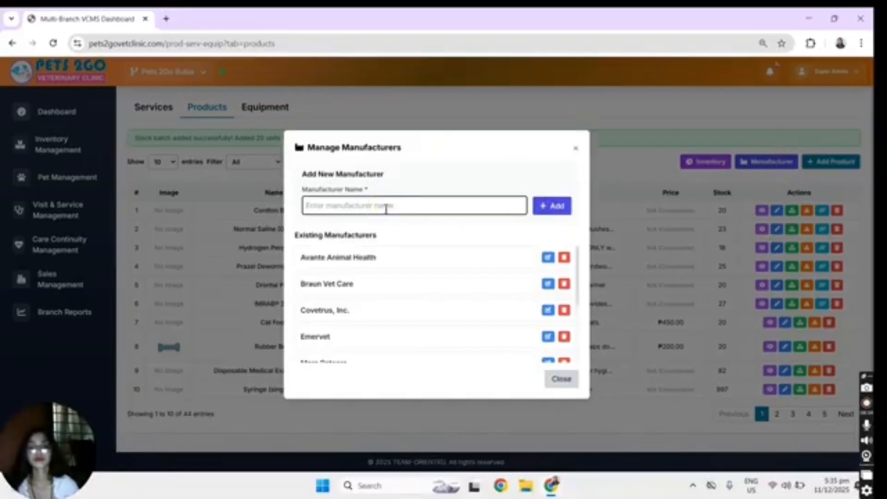
text(Al)
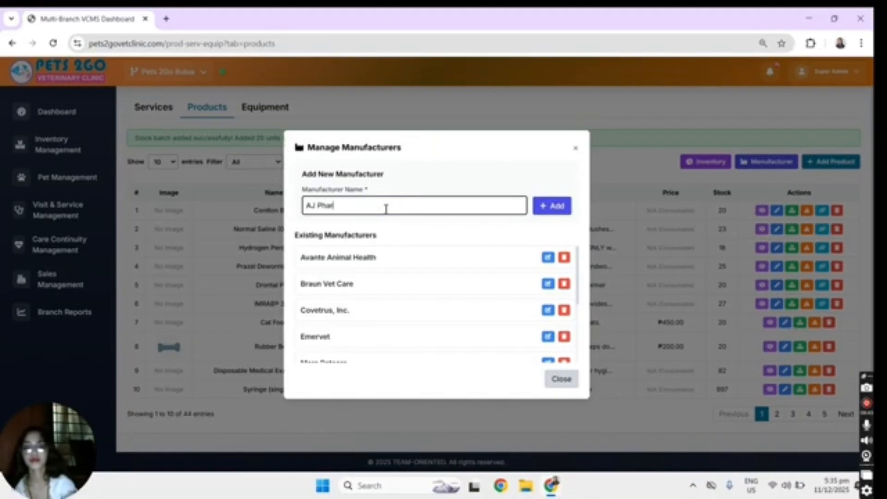
click(552, 206)
click(534, 115)
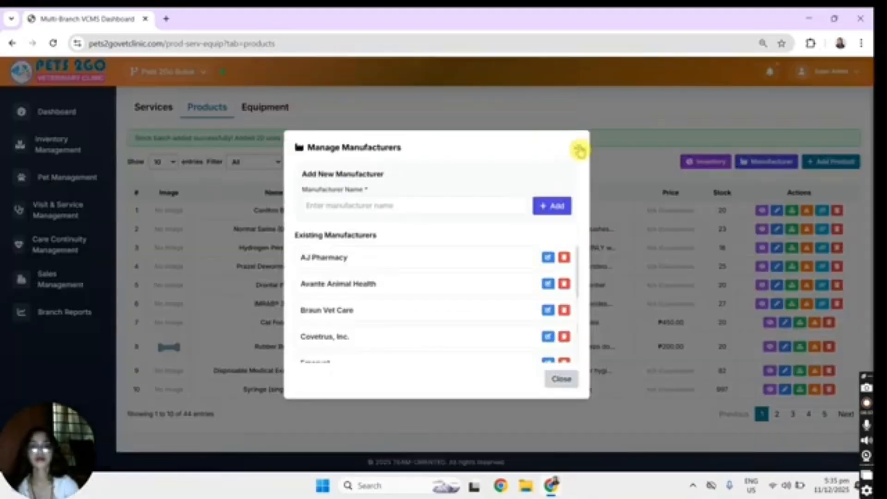
click(576, 148)
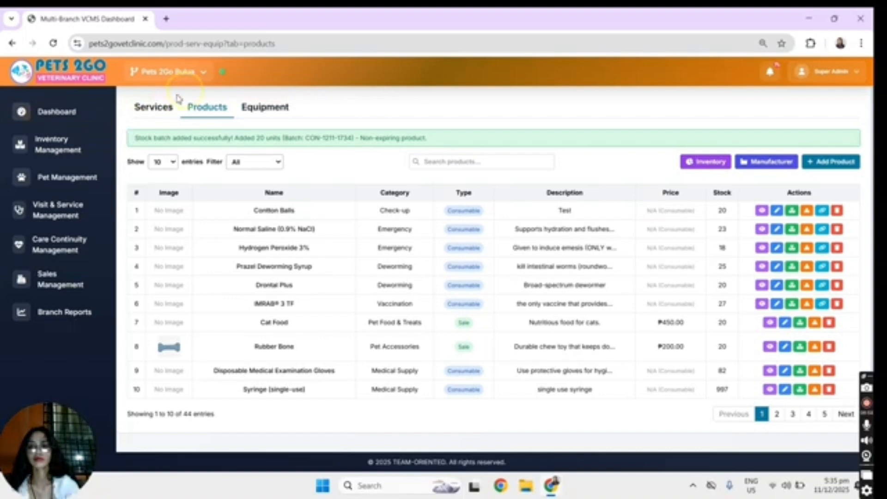
Step: Add Contton Balls with a used quantity of 1.00 as a consumable product of the Consultation service
click(161, 112)
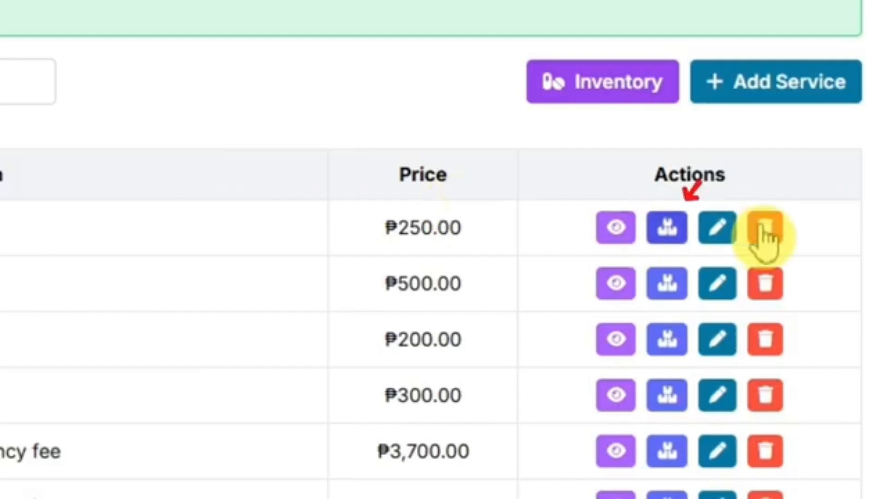
click(667, 229)
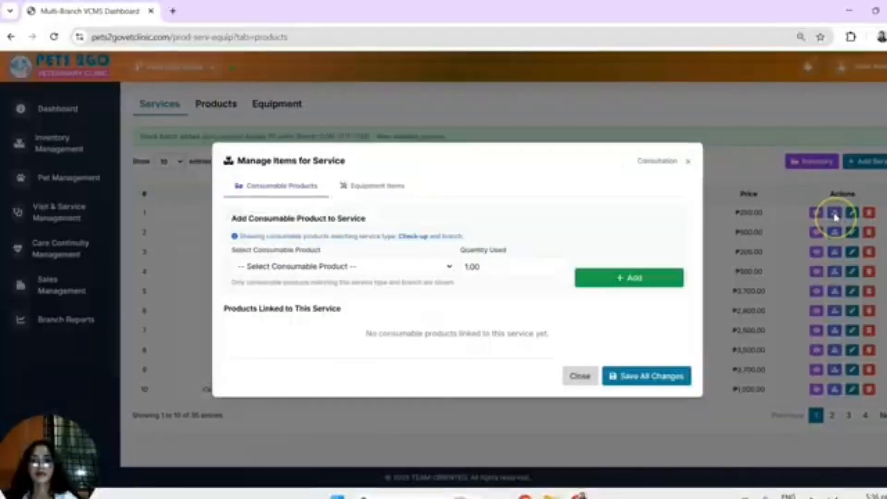
click(336, 267)
click(305, 298)
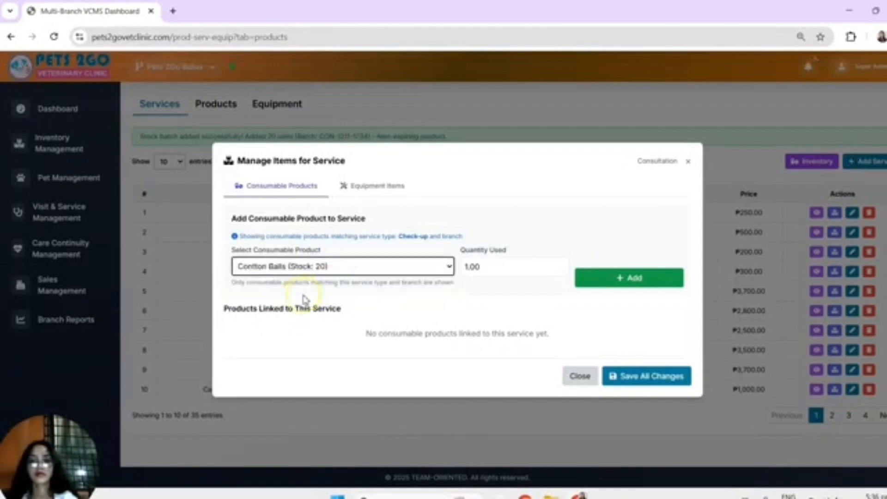
click(597, 279)
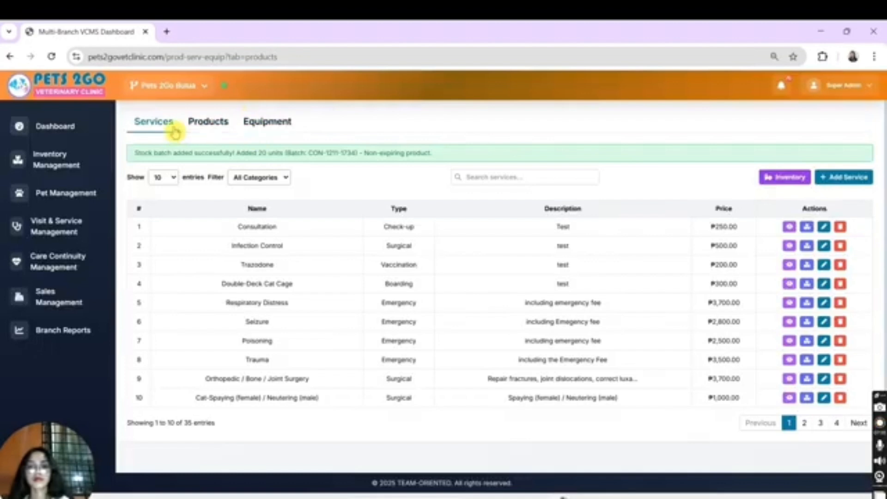
Step: Review the assignment history of the branch's equipment
click(206, 125)
click(254, 131)
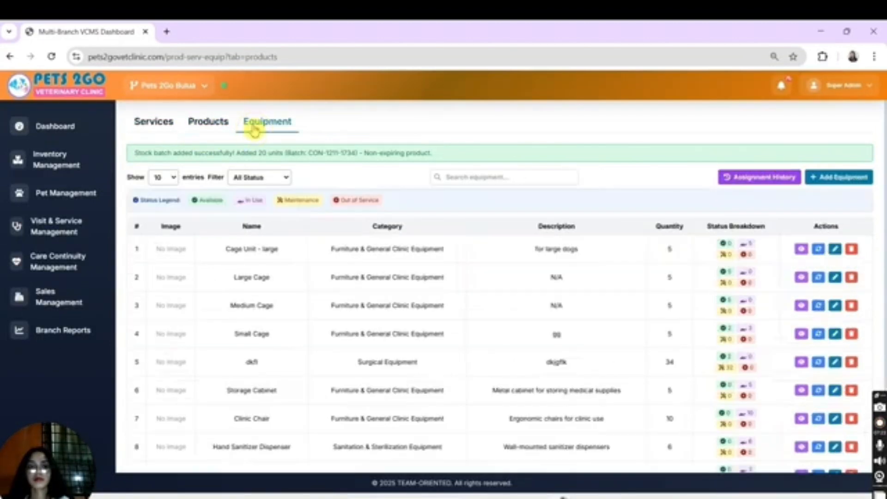
click(761, 185)
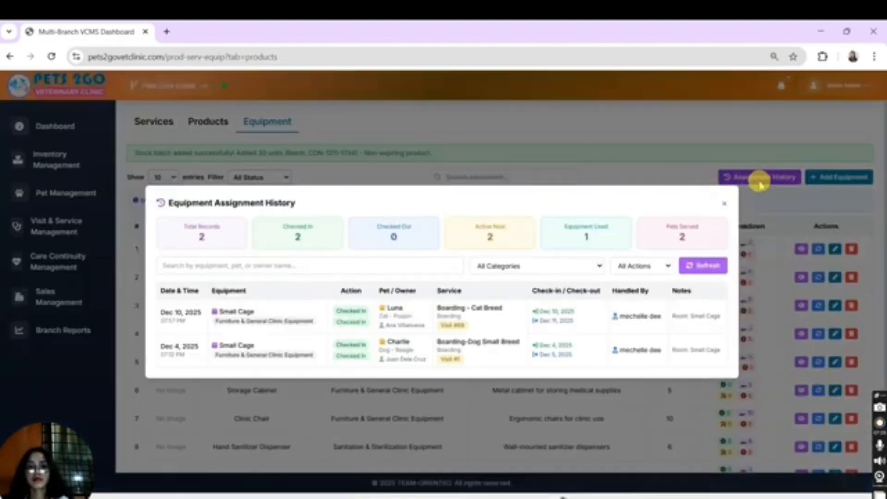
click(727, 206)
Step: Add CBC as Laboratory Equipment with quantity 1 and the description "For blood count", and save it
click(831, 180)
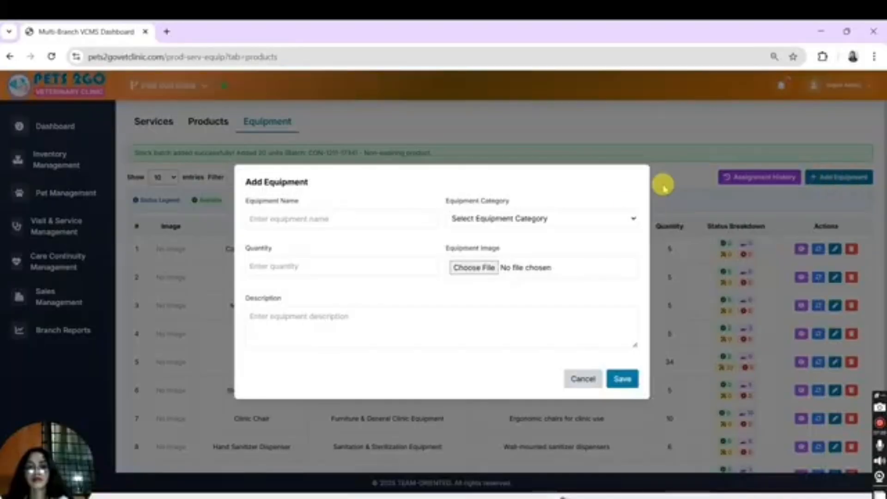
click(615, 218)
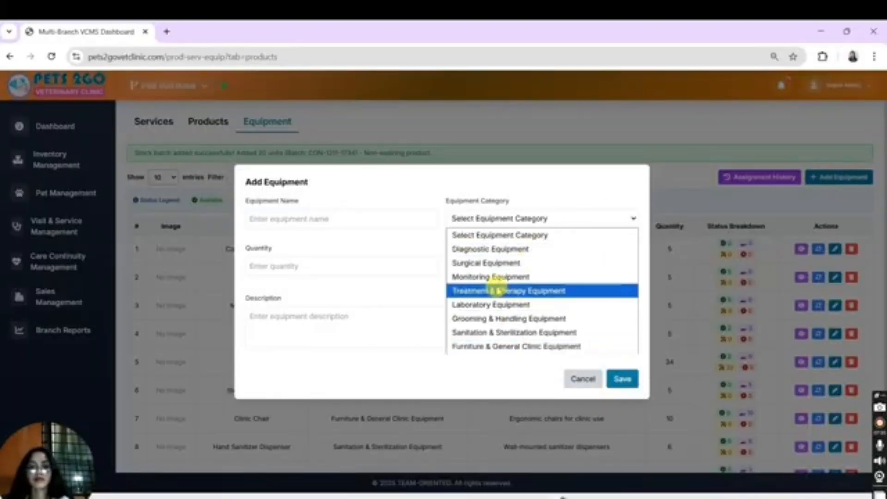
click(495, 305)
click(347, 217)
text(CBC)
click(333, 270)
text(1)
click(459, 325)
text(Ror)
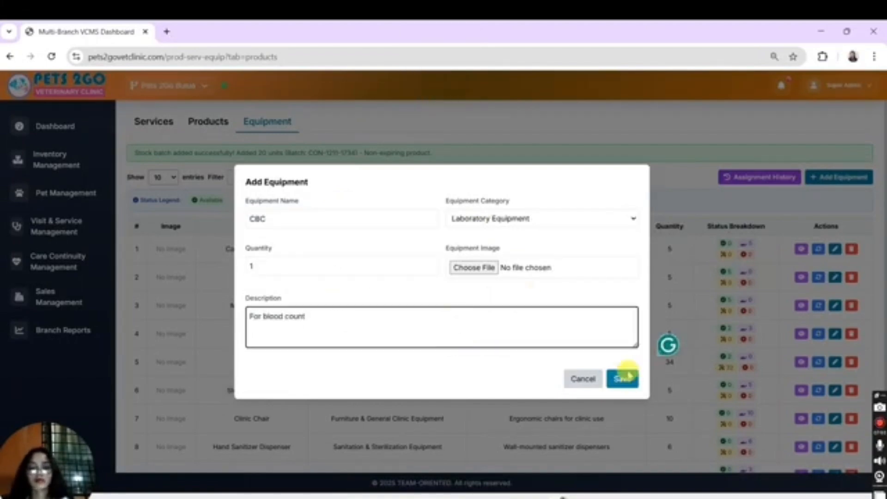
click(622, 379)
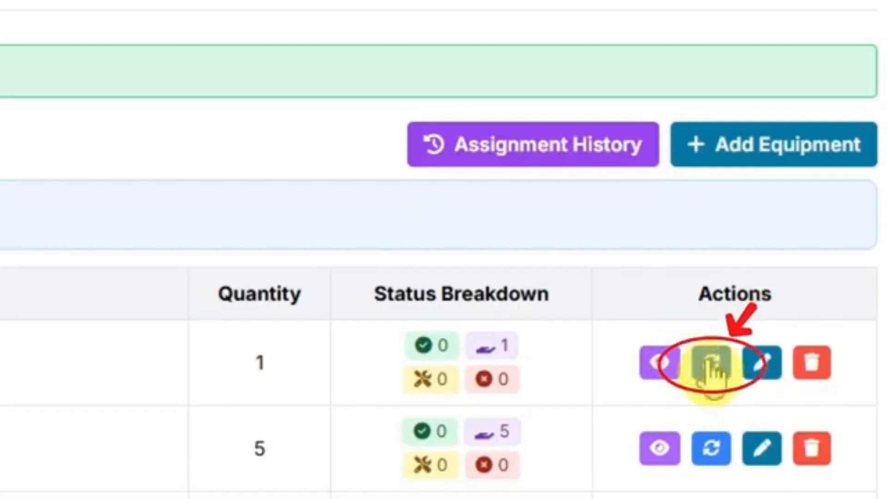
Step: Update the CBC equipment's status distribution to 1 unit available for use
click(818, 249)
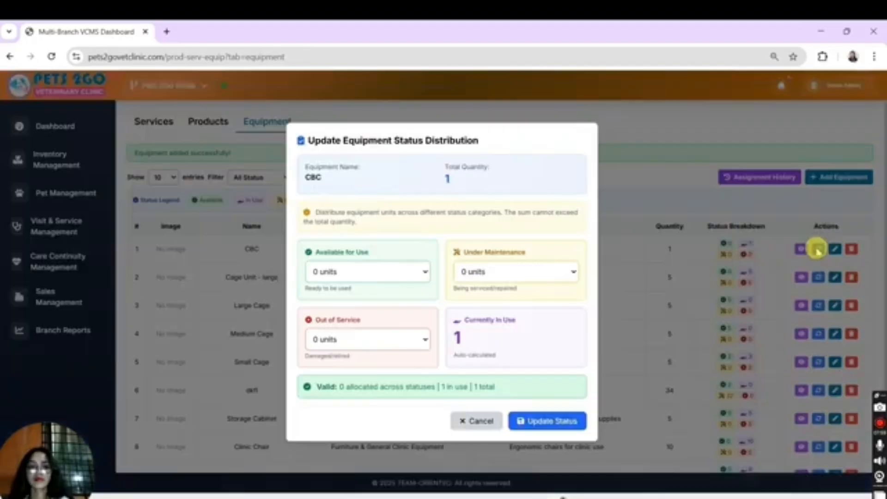
click(350, 273)
click(323, 318)
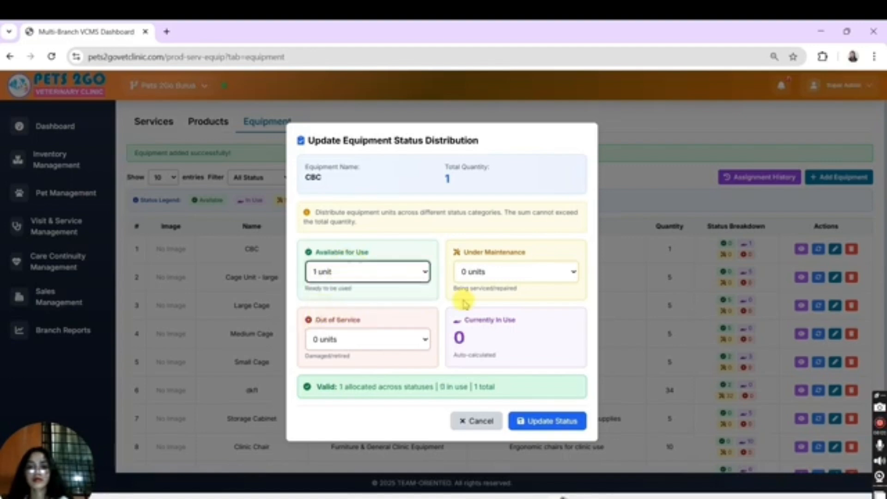
click(549, 422)
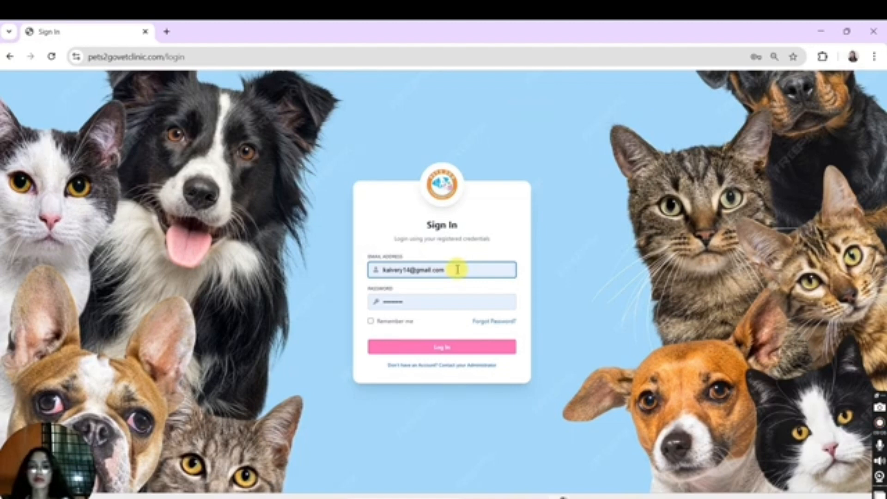
Step: Sign in to the veterinarian account with its saved e-mail address and password
drag(458, 270, 352, 270)
text(jeric)
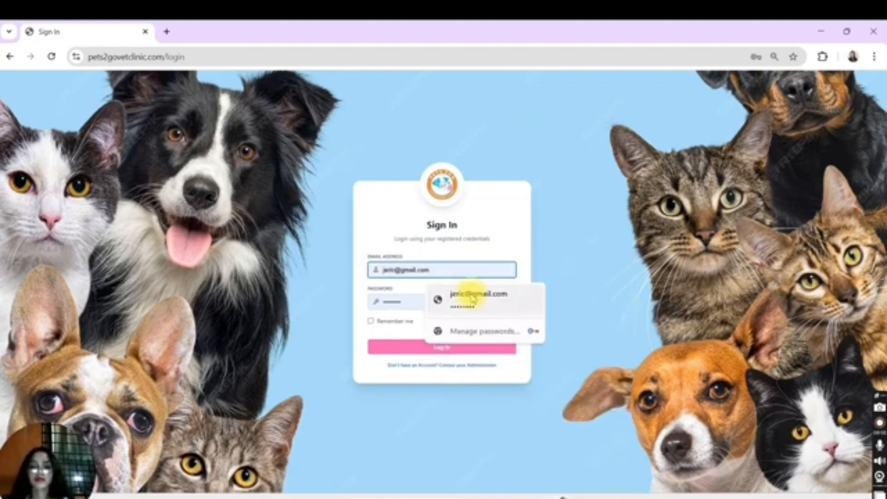
click(471, 297)
click(428, 348)
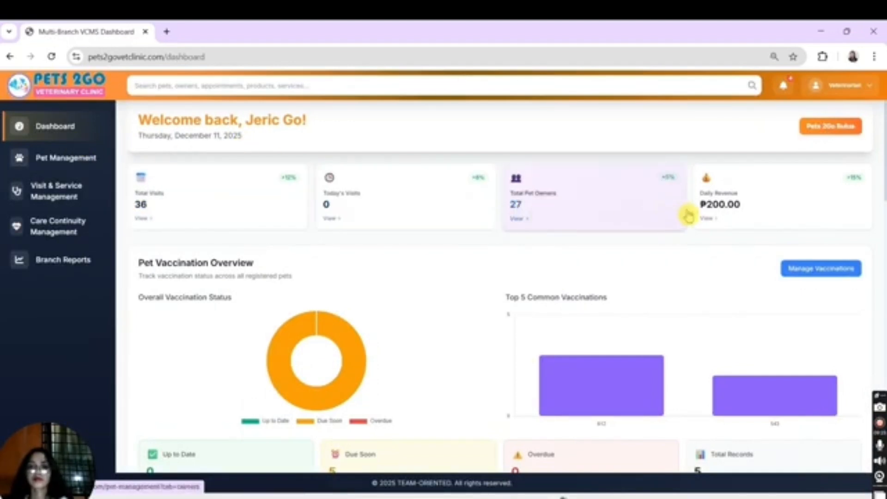
Step: Review the dashboard's vaccination overview and go from vaccination management to the list of all visits
mouse_move(345, 369)
scroll(344, 369, down, 2)
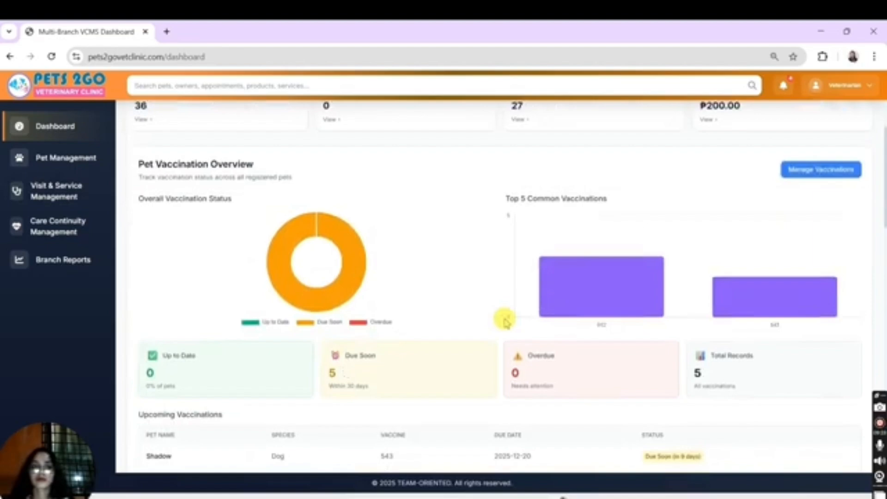
click(820, 171)
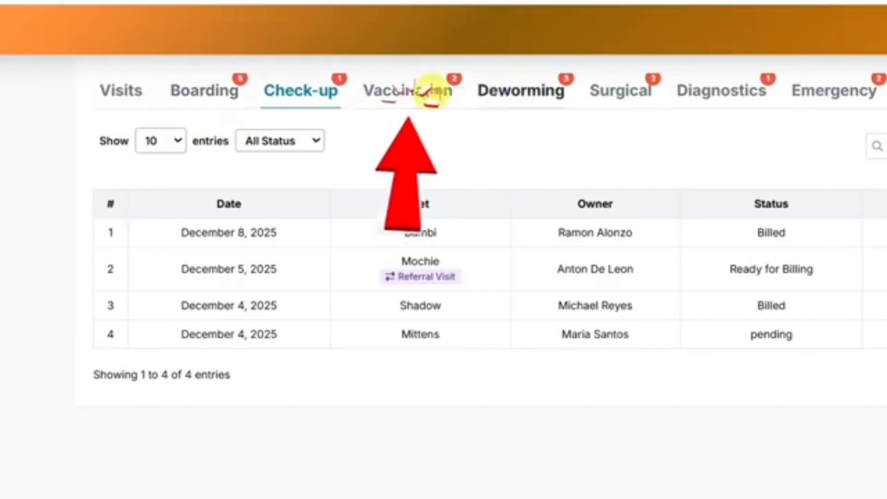
click(402, 121)
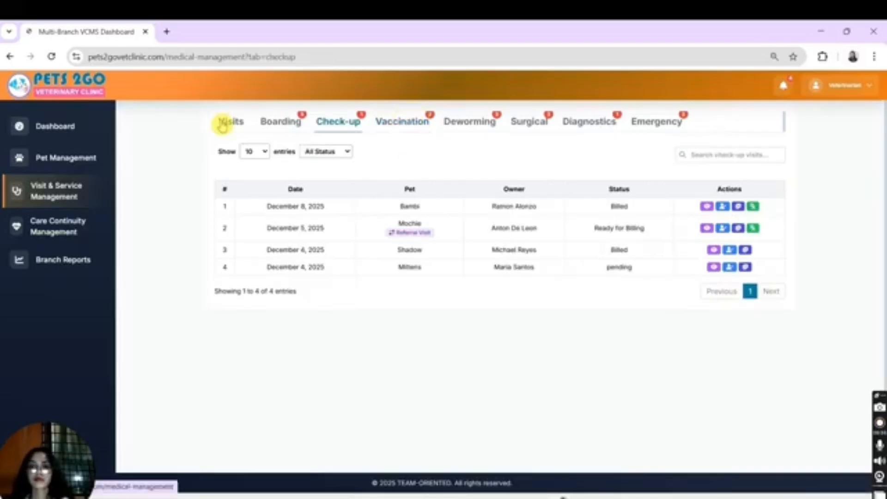
click(223, 125)
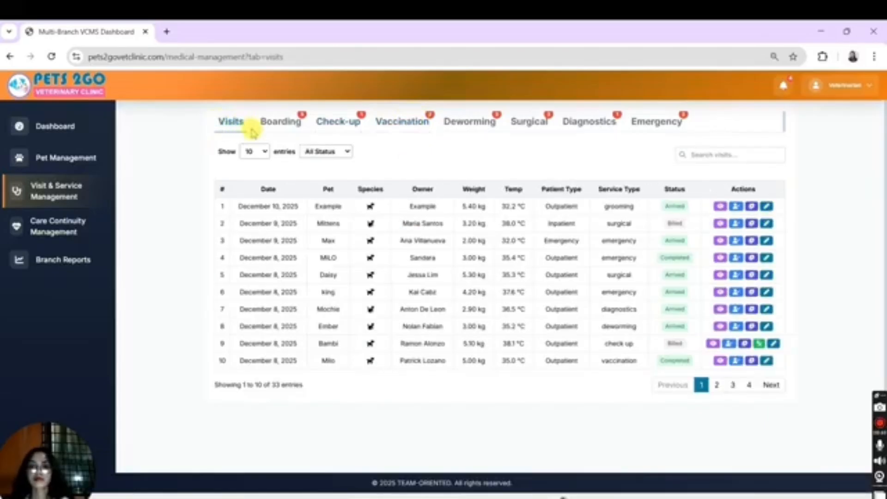
scroll(560, 235, down, 1)
scroll(561, 236, up, 1)
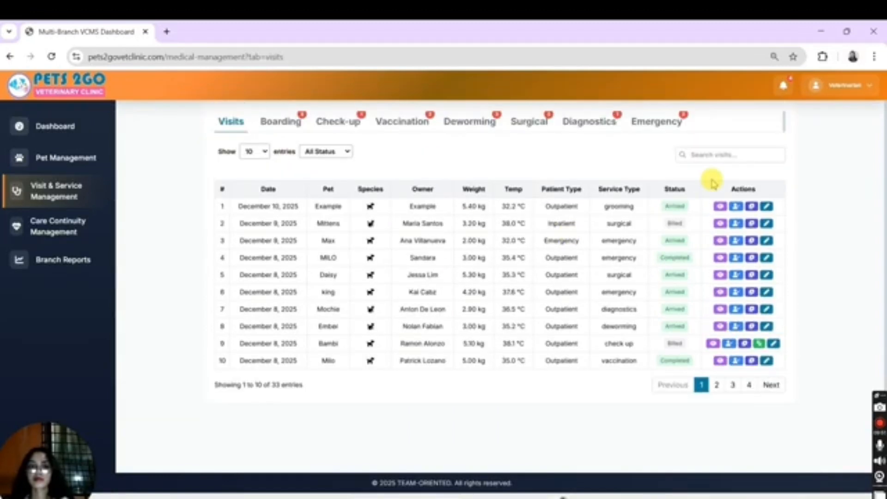
Step: Search the visits for "Gro" and clear the search
click(721, 149)
text(Gro)
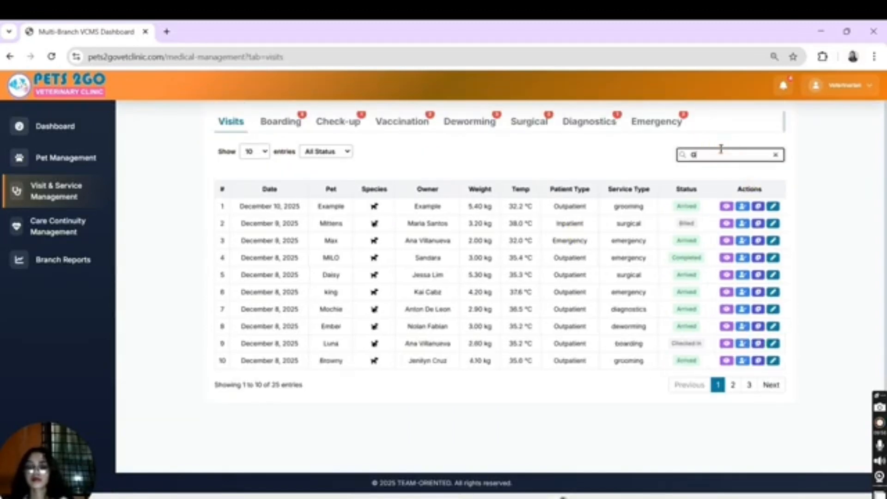
key(BackSpace)
key(BackSpace)
key(BackSpace)
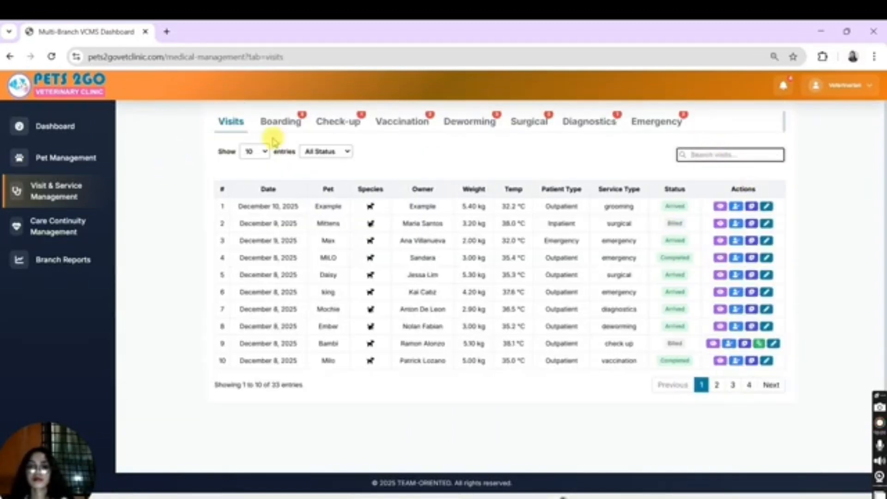
Step: Open Mesyang's pending boarding visit and choose the service type Boarding - Cat Breed (350.00 / day)
click(280, 123)
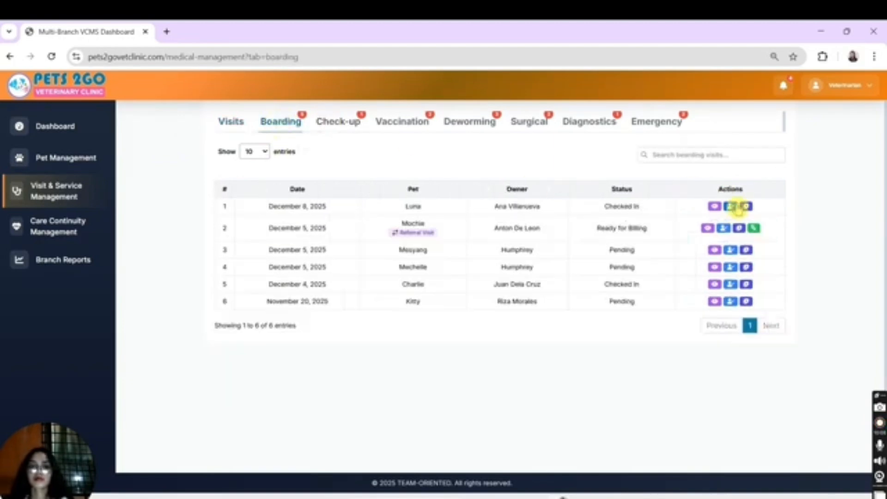
click(738, 206)
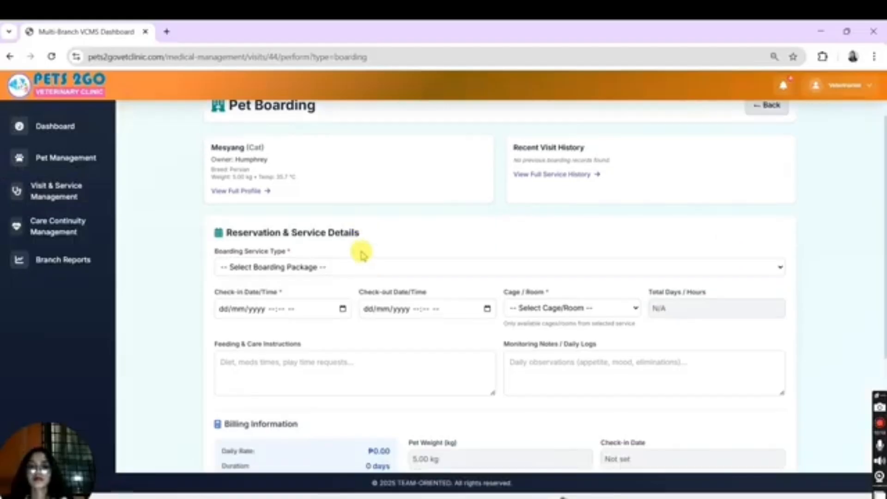
click(362, 267)
click(317, 302)
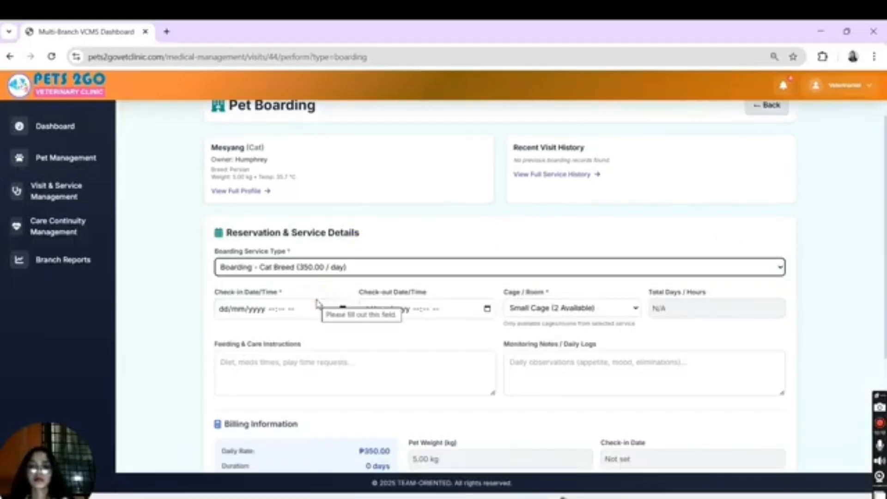
Step: Set the boarding check-in to 11/12/2025 05:39 am and check-out to 14/12/2025 05:39 pm, using the Small Cage
scroll(319, 302, down, 1)
click(343, 288)
click(382, 332)
click(433, 320)
click(488, 289)
click(370, 362)
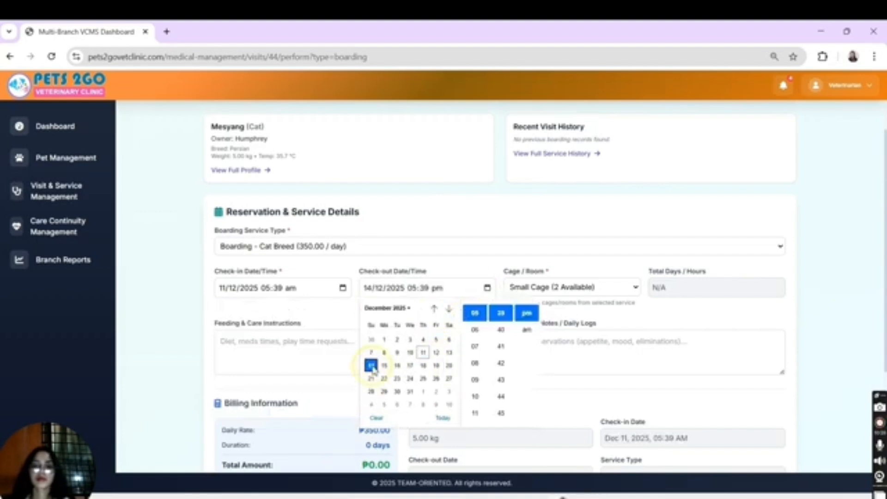
click(578, 287)
Step: Enter the feeding instructions "Feed 3 times a day" and monitoring notes "Behave", and save the boarding record as complete
click(296, 358)
text(Feed 3 times a day)
click(576, 356)
text(Behave)
scroll(576, 357, down, 3)
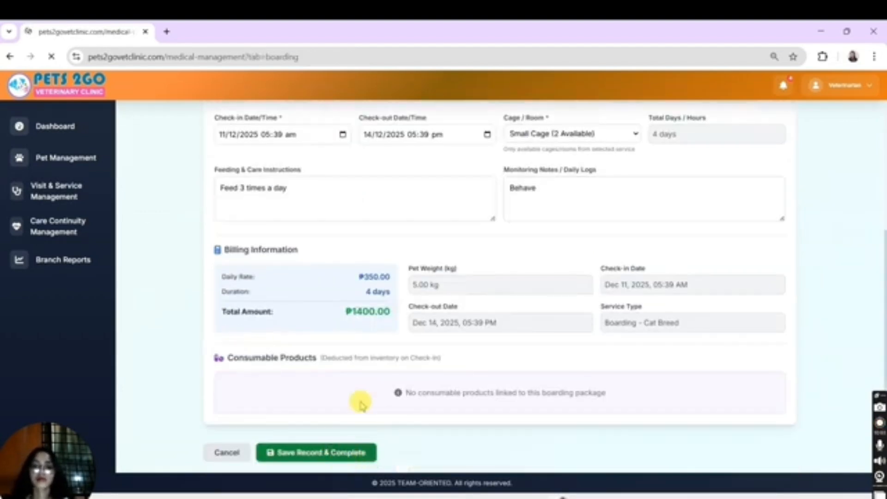
click(340, 451)
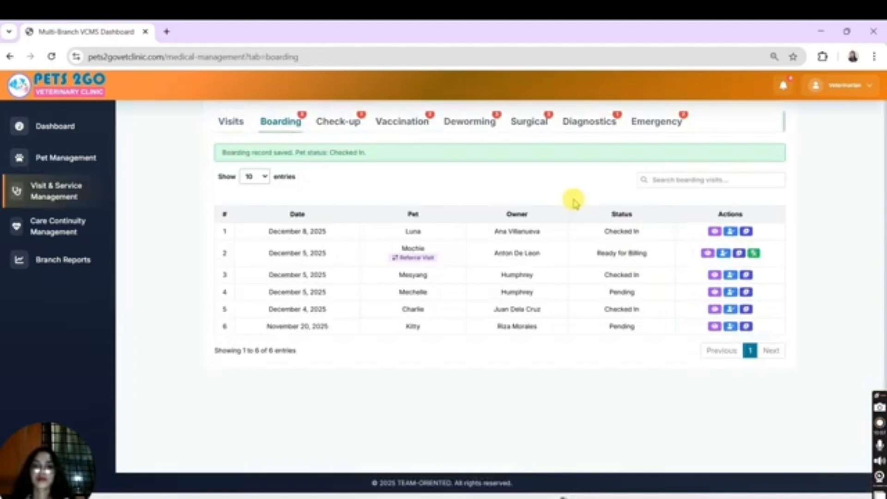
Step: Open Mittens' pending check-up visit and select the Consultation (₱250.00) service
click(331, 125)
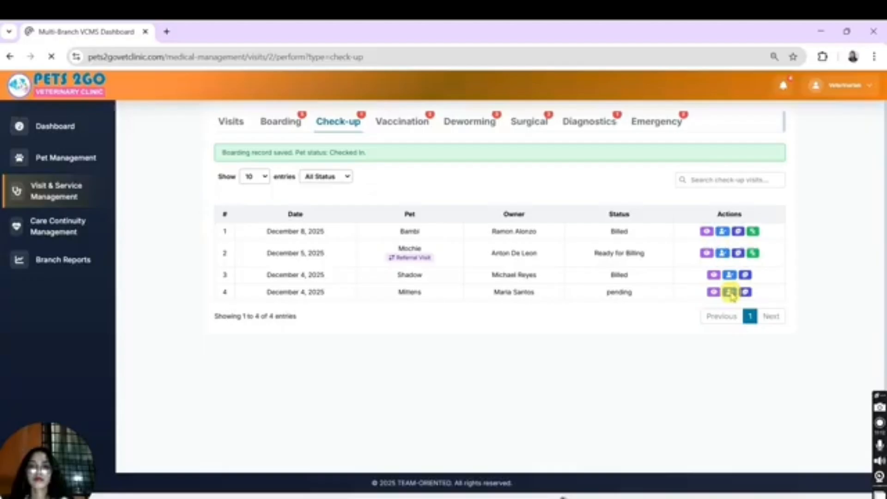
click(729, 292)
scroll(353, 241, down, 1)
click(353, 232)
click(330, 264)
Step: Record a heart rate of 120 bpm, a respiratory rate of 48 breaths/min and the physical finding "Vomiting"
scroll(318, 258, down, 2)
click(313, 301)
text(120)
key(Tab)
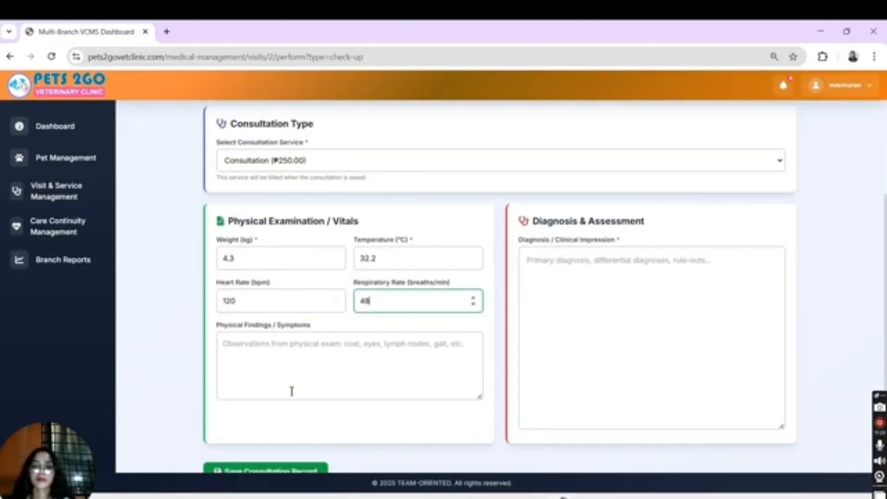
click(291, 391)
text(Vomit)
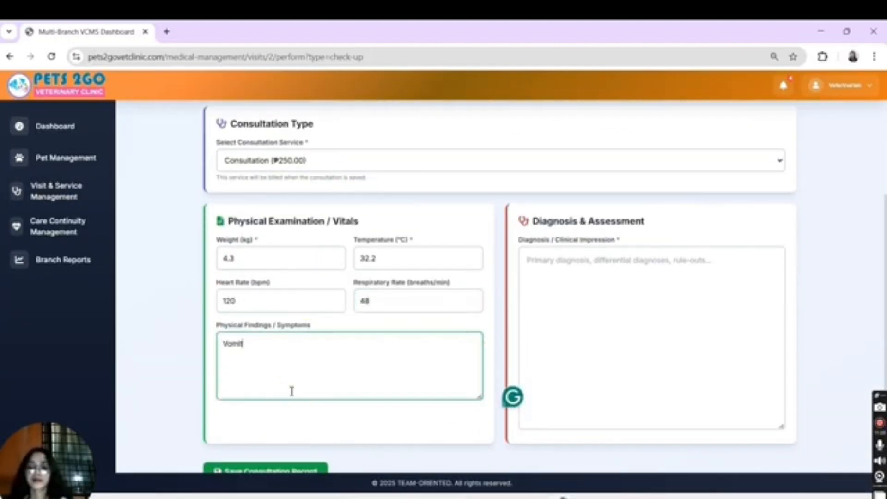
Step: Enter "Poison" as the clinical diagnosis and save the consultation record
click(551, 342)
text(Poi)
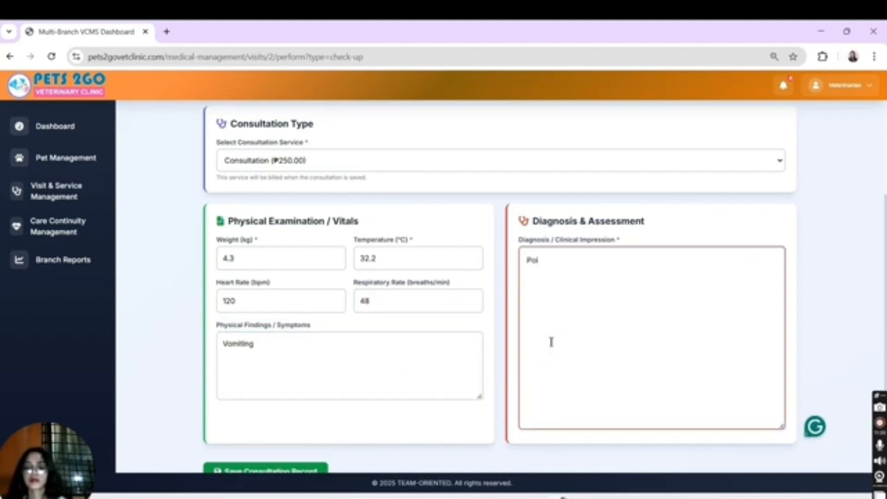
text(son)
scroll(551, 342, down, 1)
click(291, 456)
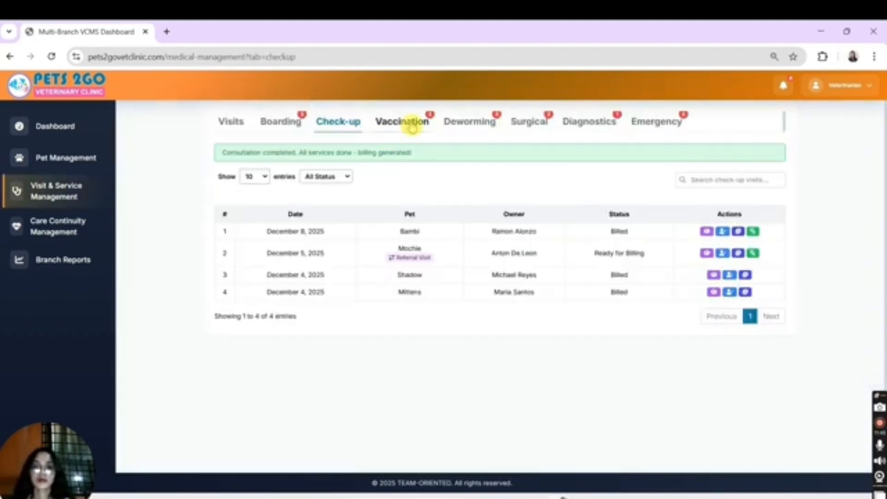
Step: Open the second pending vaccination visit in the list and select the Vaccination - Anti Rabies - ₱300.00 service
click(419, 123)
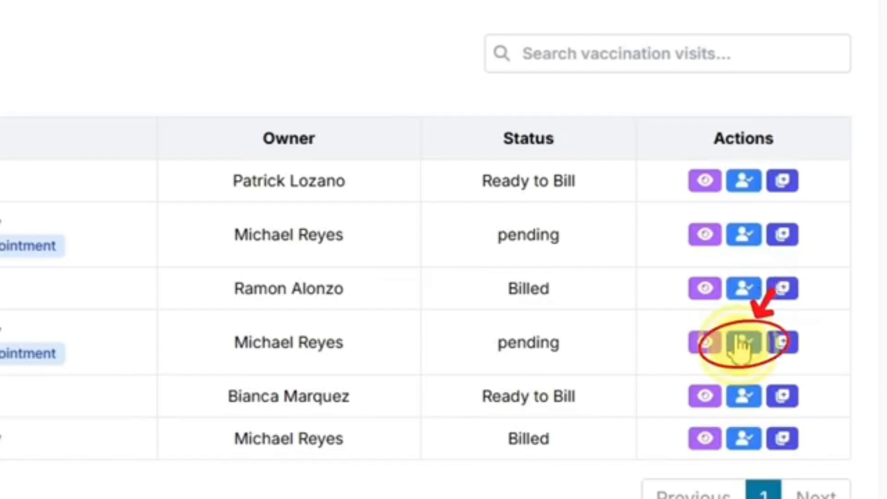
click(742, 271)
scroll(429, 304, down, 2)
scroll(429, 303, down, 1)
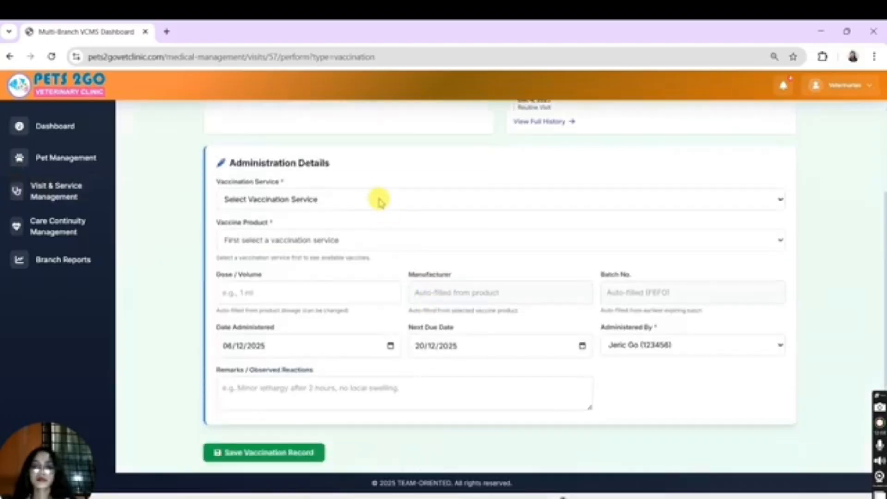
click(365, 200)
click(332, 246)
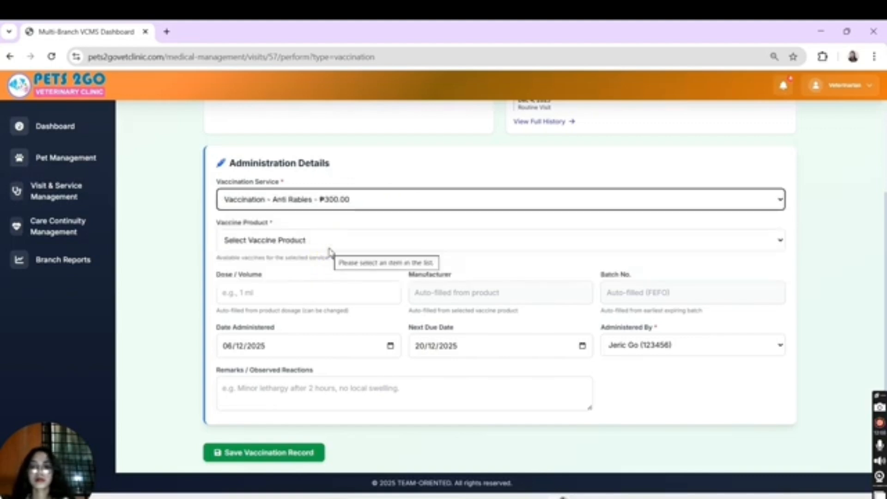
Step: Select IMRAB® 3 TF as the vaccine product with a 1.00 ml dose and enter the remark "No negative reaction"
click(325, 242)
click(268, 285)
click(268, 292)
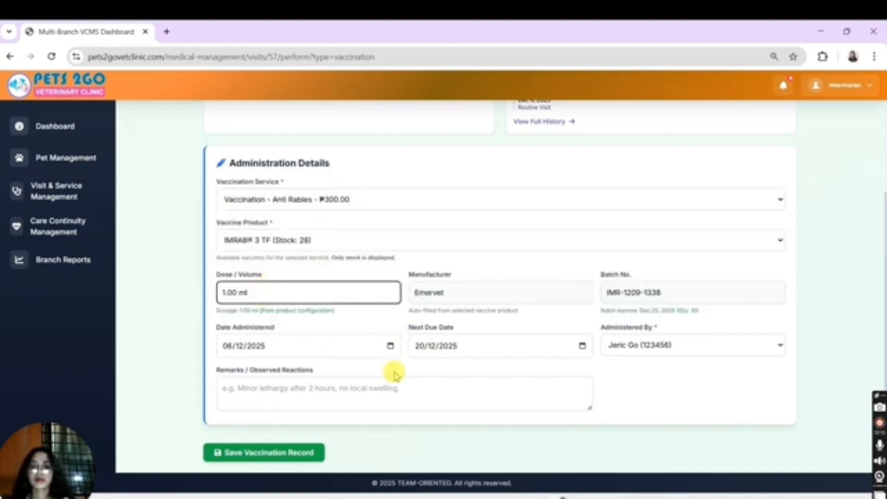
click(386, 396)
text(No)
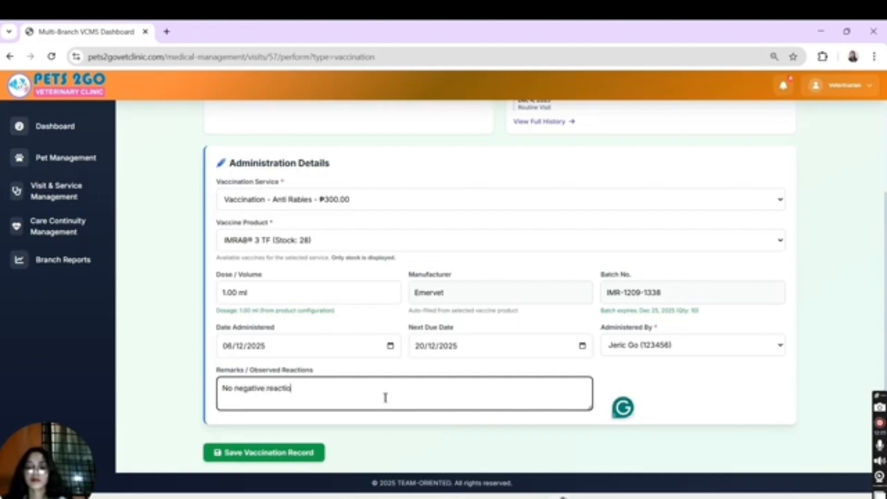
text(negative react)
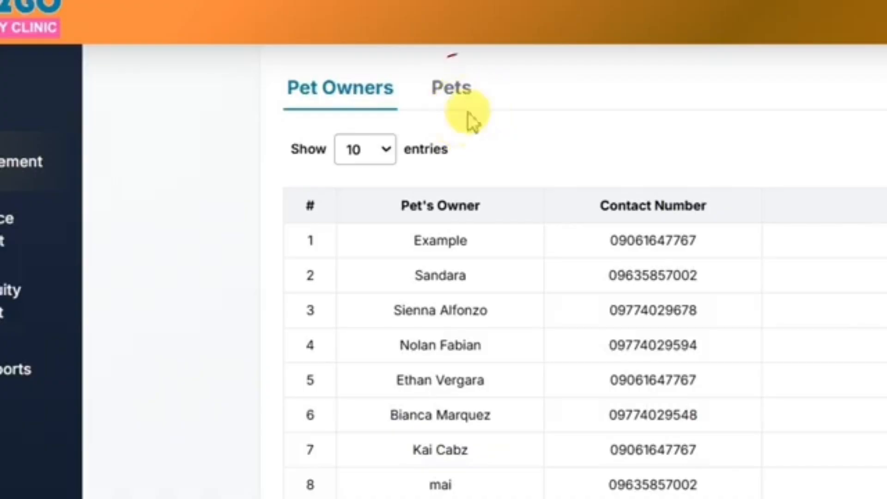
Step: Open Bambi's health card and examine the vaccination record on it
click(304, 123)
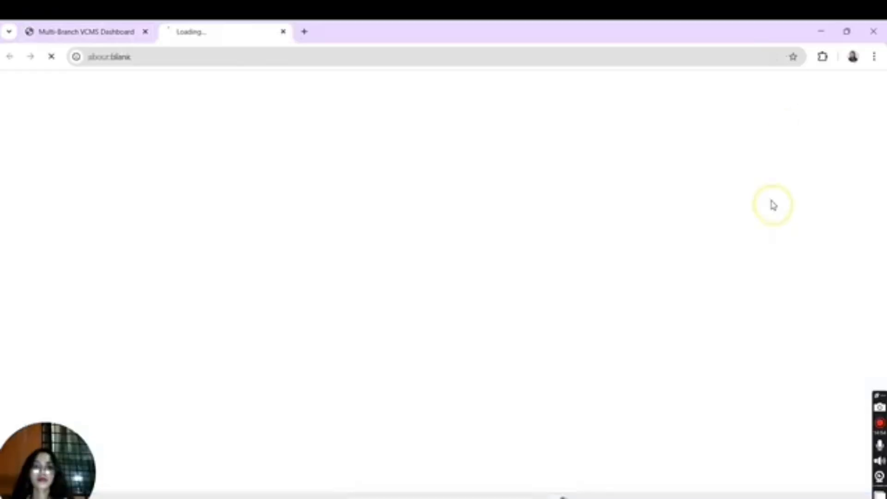
scroll(491, 342, down, 5)
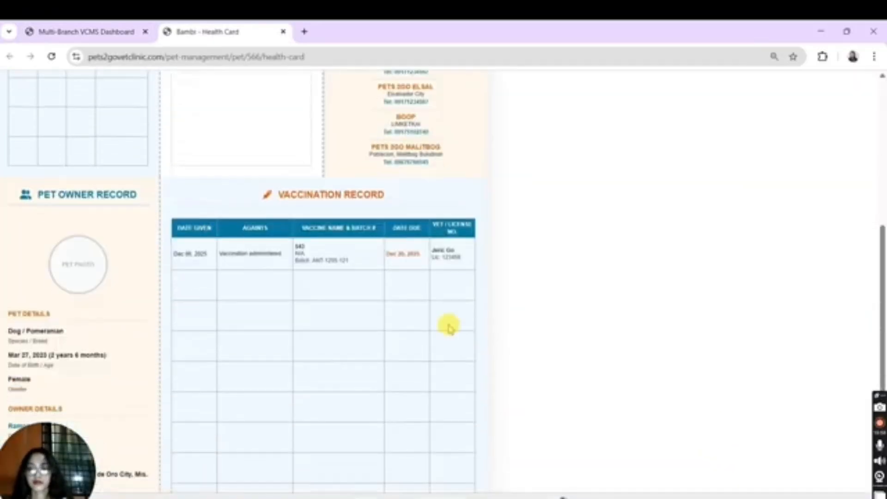
ctrl+scroll(255, 245, up, 5)
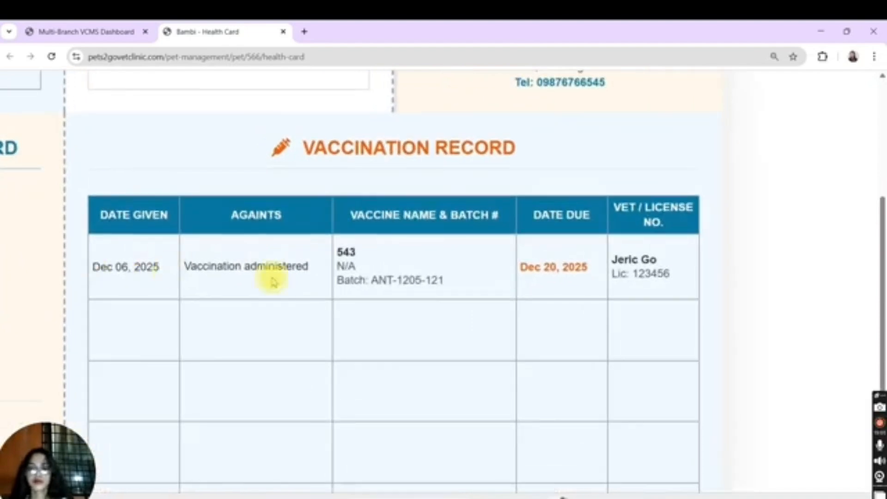
ctrl+scroll(451, 263, down, 5)
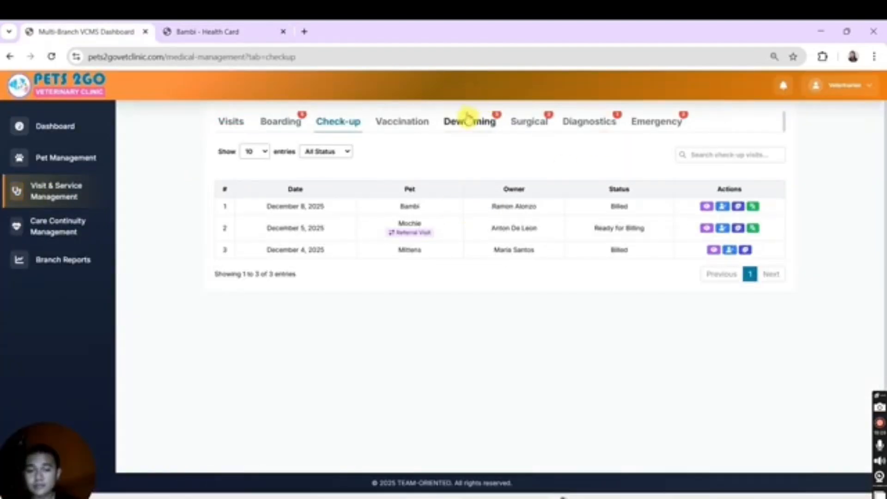
Step: Open Ember's pending December 8, 2025 deworming visit to perform the service
click(468, 121)
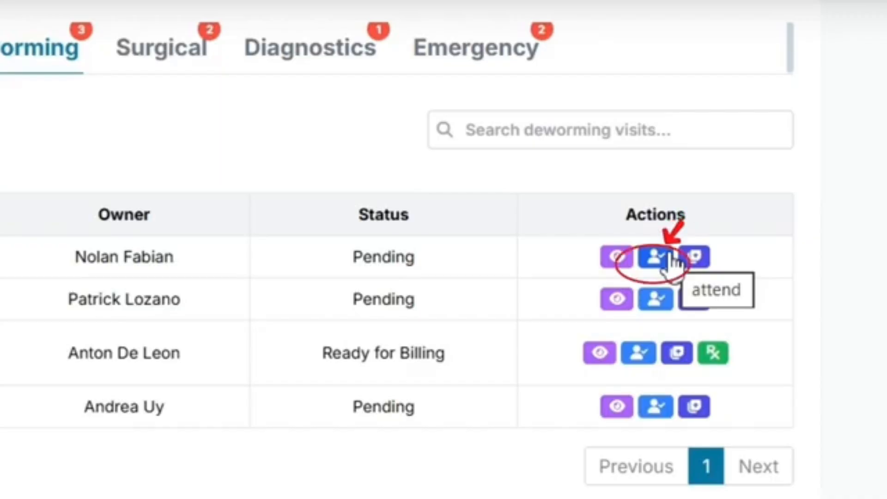
click(729, 207)
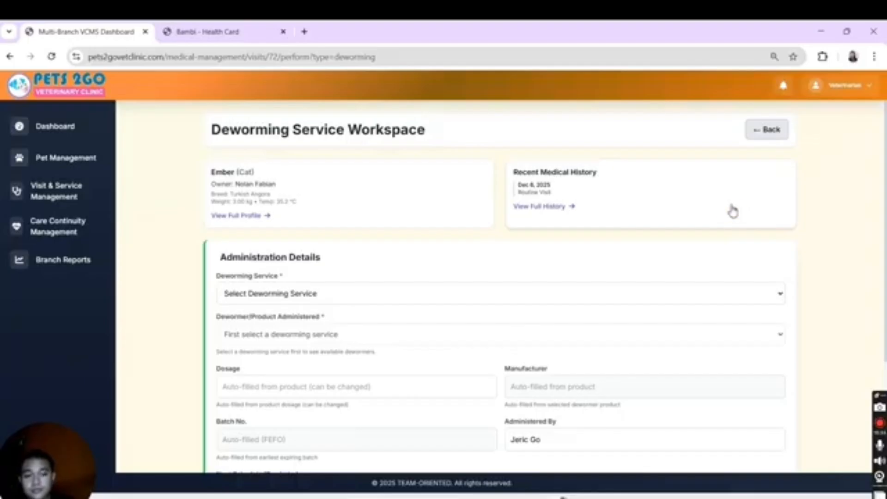
Step: Try the Deworming - ₱200.00 and Deworming syrup - ₱200.00 services and check which dewormer products each one offers
click(679, 290)
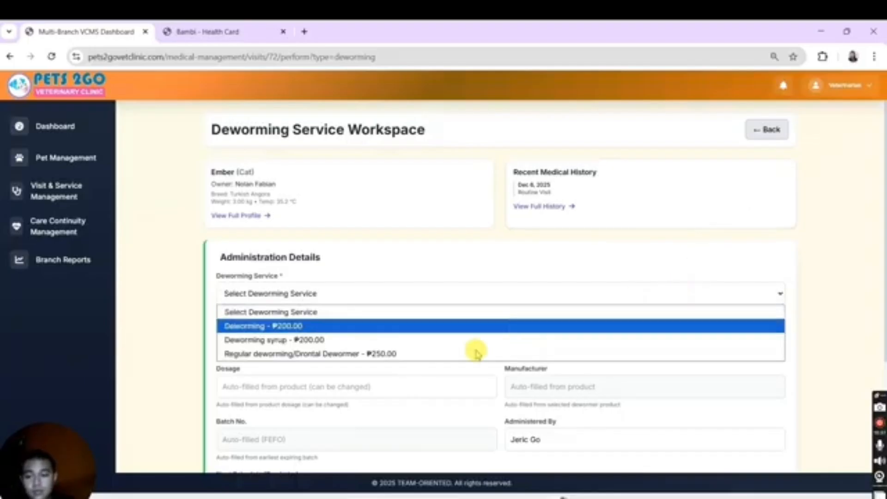
click(421, 324)
click(365, 342)
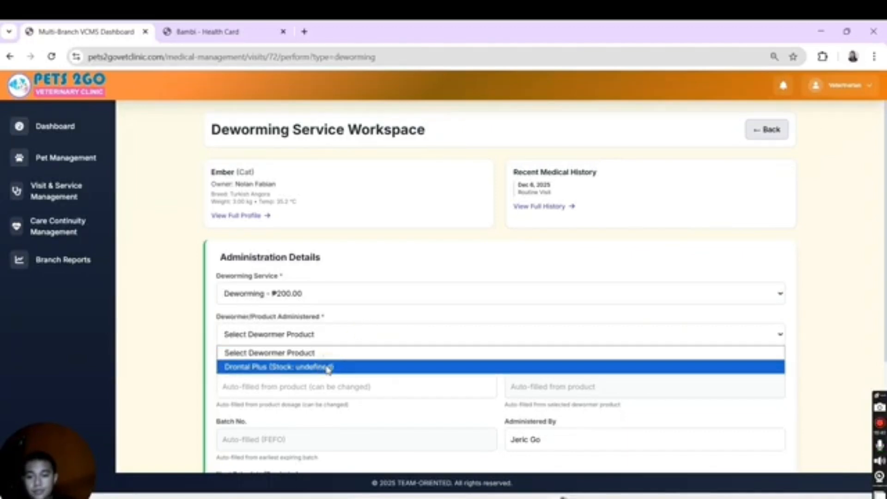
click(333, 298)
click(331, 340)
click(322, 334)
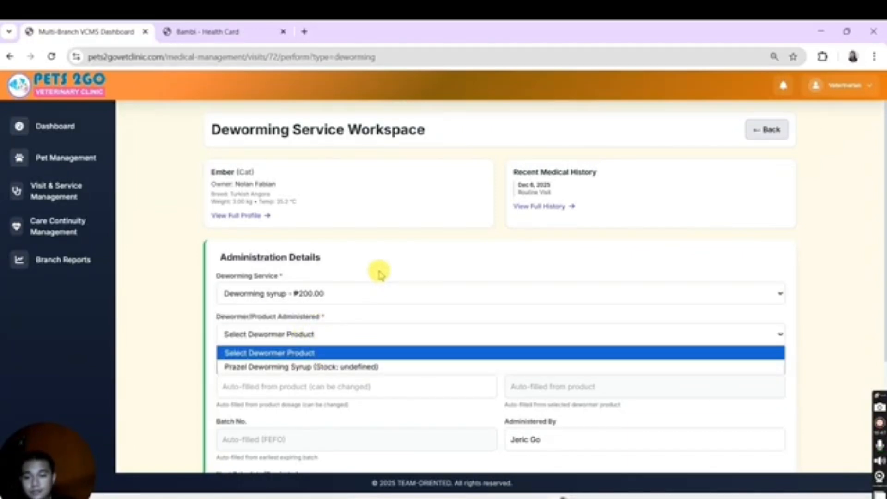
Step: Select the Regular deworming/Drontal Dewormer - ₱250.00 service with Testoing Product as the administered dewormer
click(368, 292)
click(337, 352)
click(330, 336)
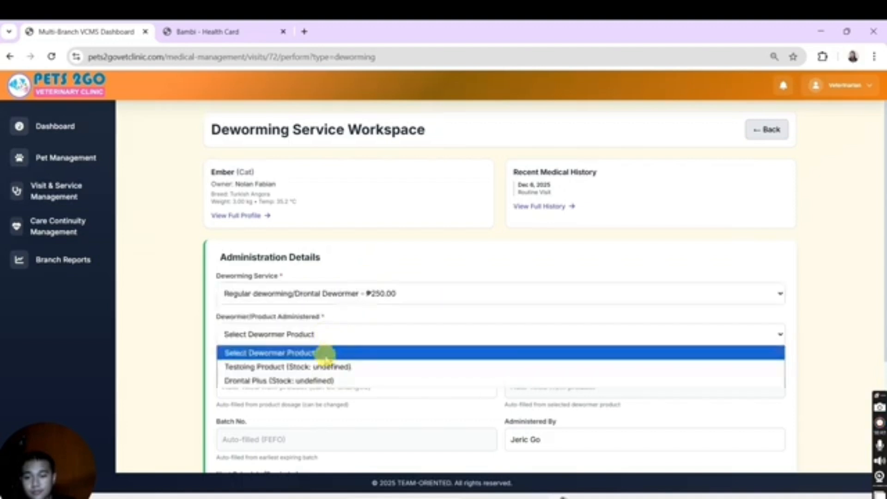
click(332, 367)
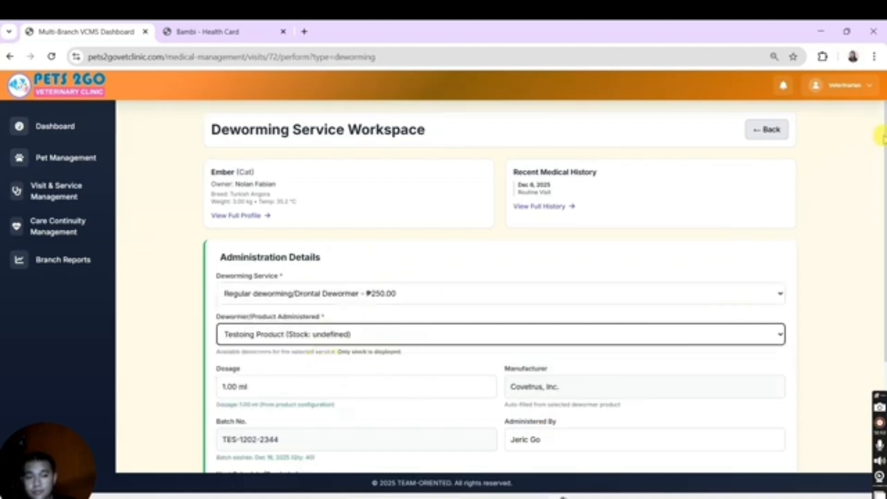
Step: Enter the remark "pet refuse tablets" and save the deworming record
drag(884, 141, 883, 256)
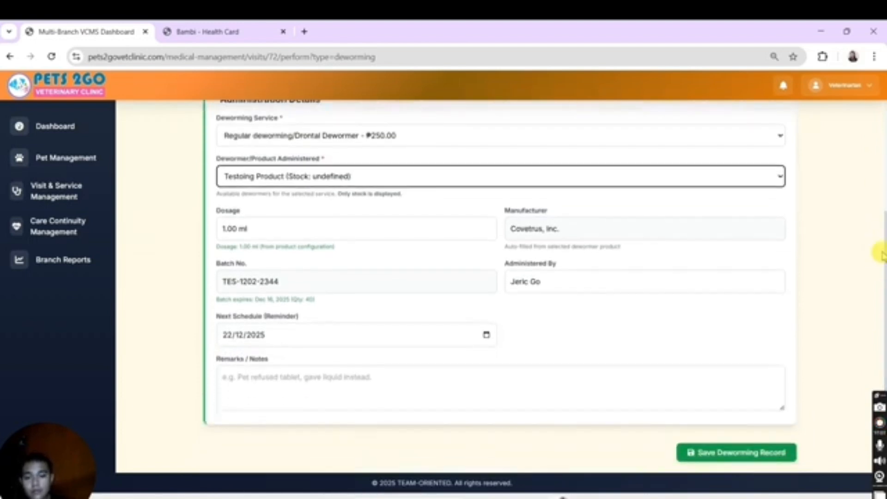
click(348, 393)
text(tes)
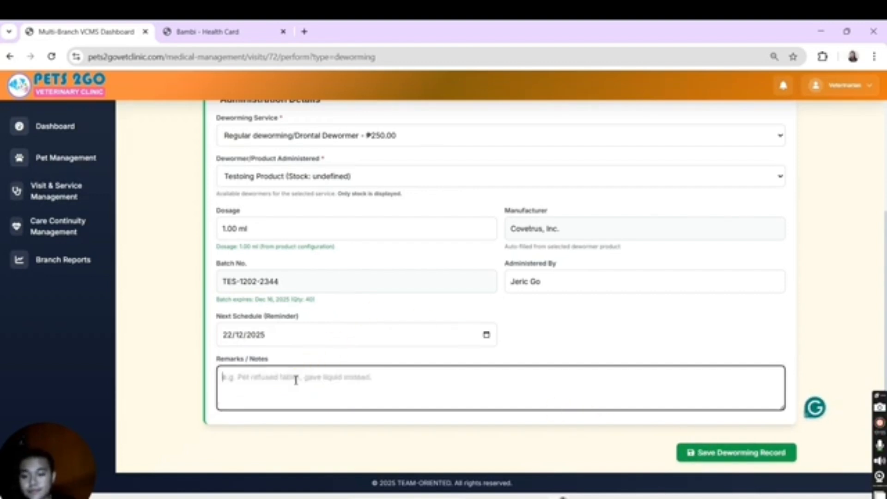
text(pet refuse tablets)
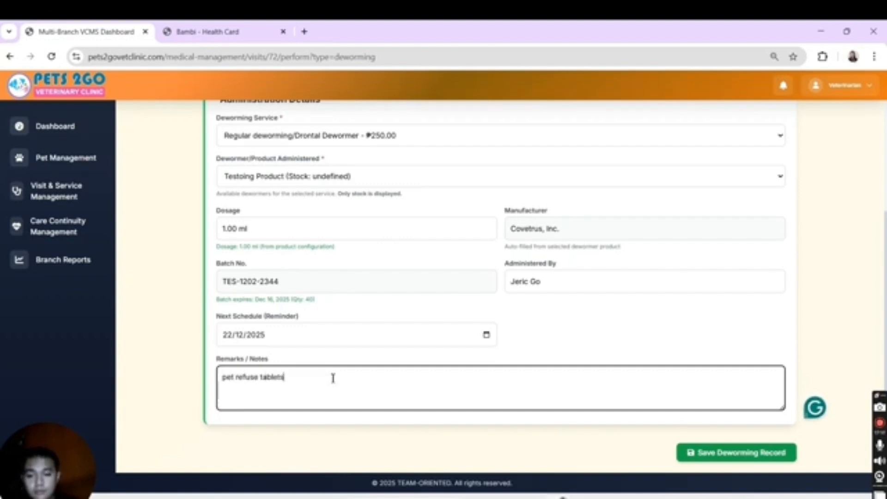
click(702, 453)
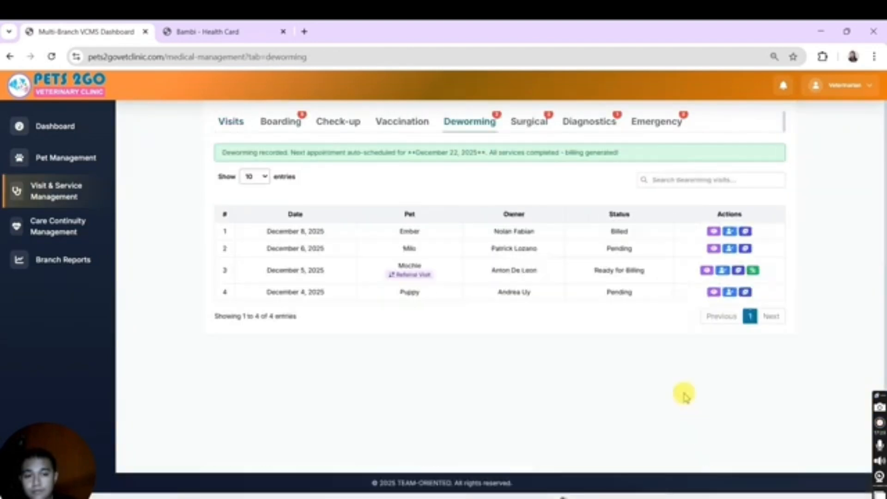
Step: View the details of Ember's deworming visit and close them again
click(714, 231)
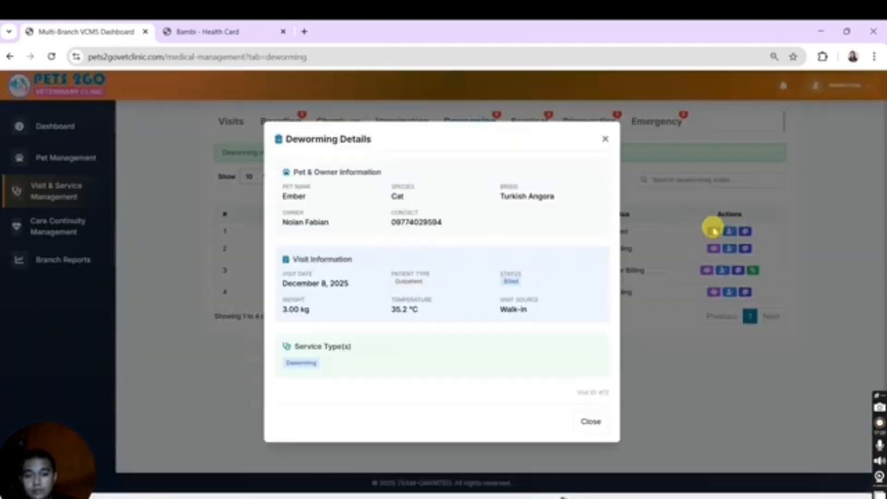
click(606, 140)
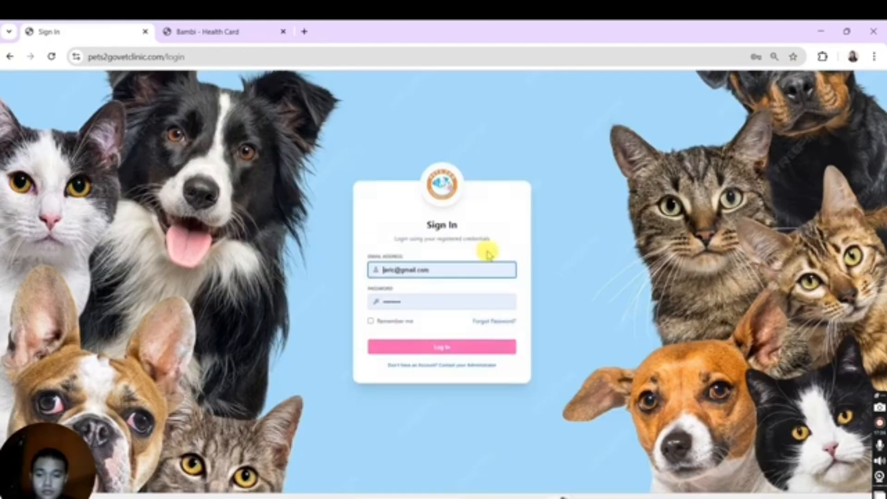
Step: Sign in to the clinic system as receptionist with the saved account e-mail and password
click(465, 274)
click(557, 296)
click(471, 345)
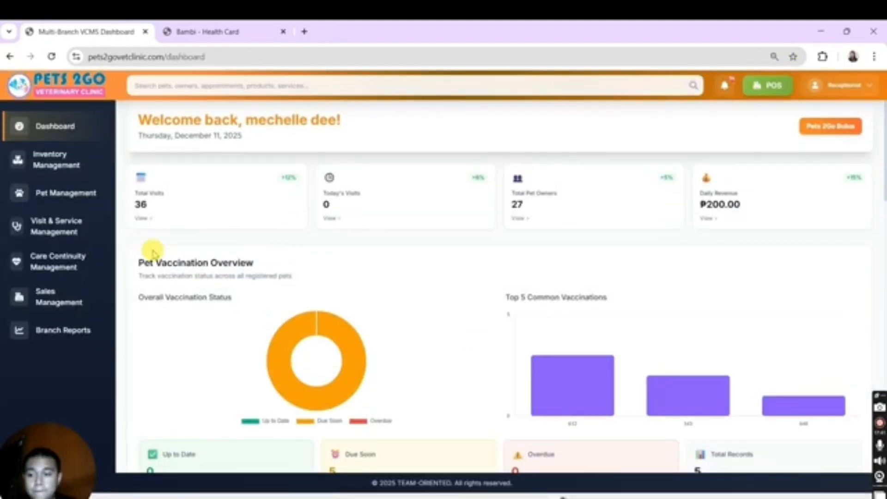
Step: Search the visit service bills in sales management for Ember's owner and expand the Dec 08, 2025 bill
click(64, 266)
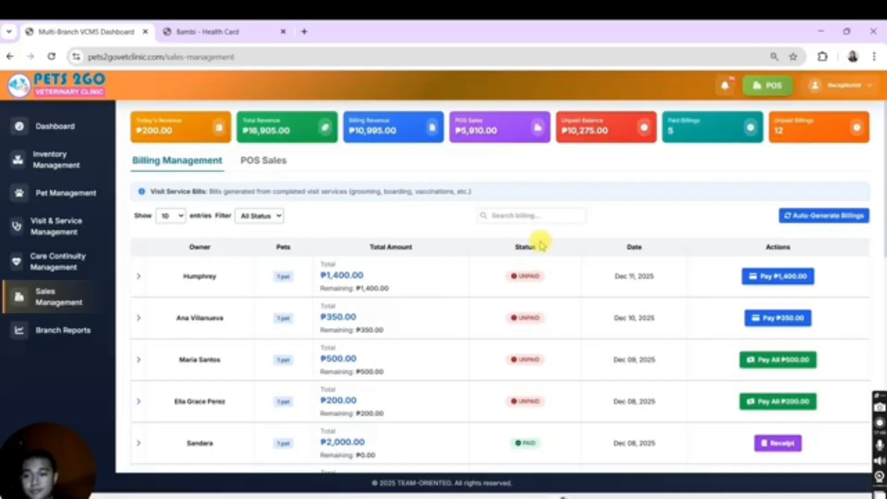
click(534, 221)
text(fa)
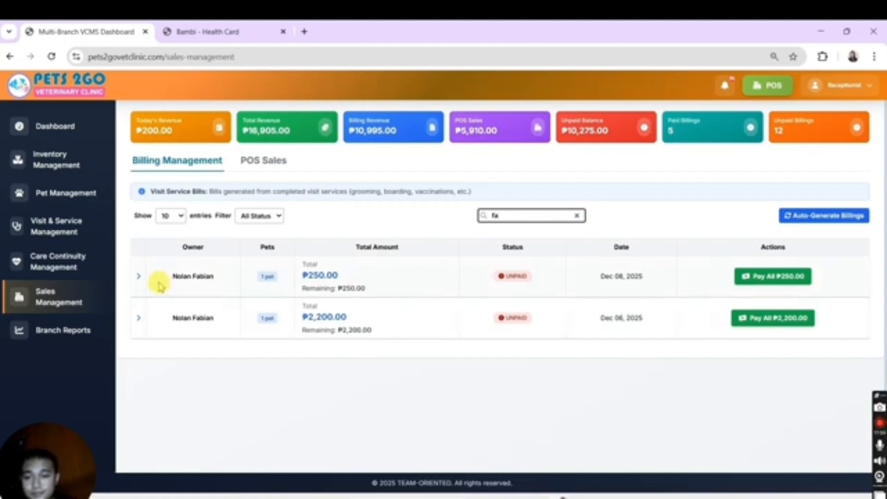
click(141, 276)
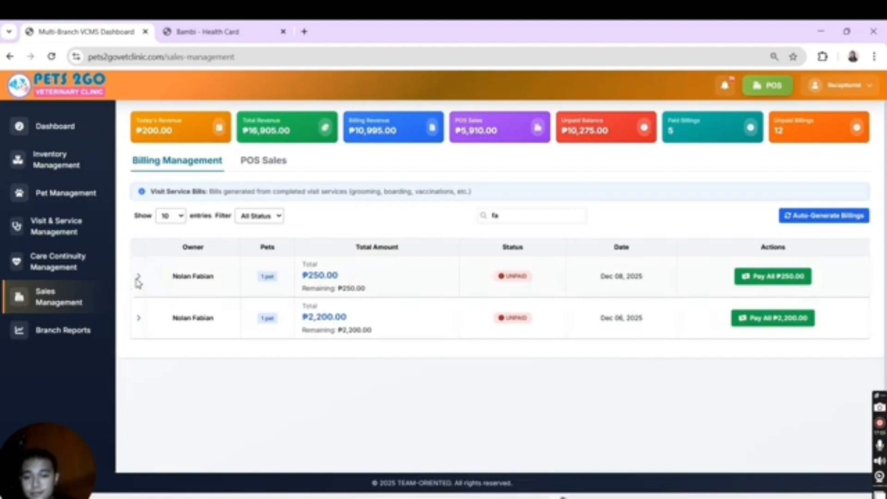
click(140, 278)
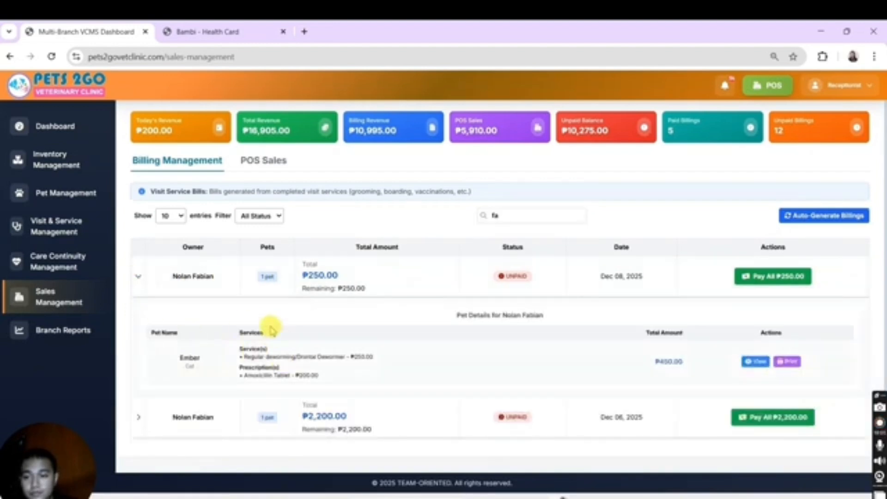
Step: Pay the full ₱250.00 bill for Ember's deworming with a payment amount of 500
click(799, 276)
click(379, 304)
text(500)
click(425, 373)
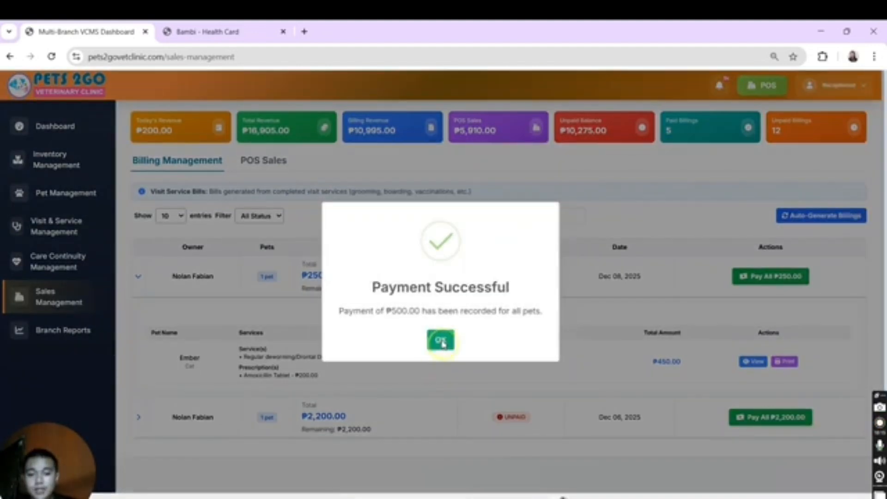
click(441, 342)
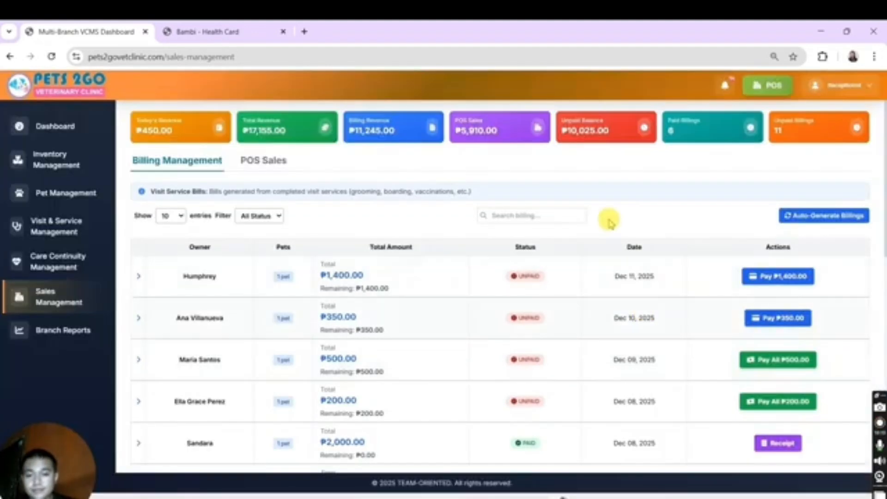
Step: Find the paid bill of Ember's owner again, open its receipt, and close the Bambi health card page
click(574, 215)
text(fa)
click(778, 276)
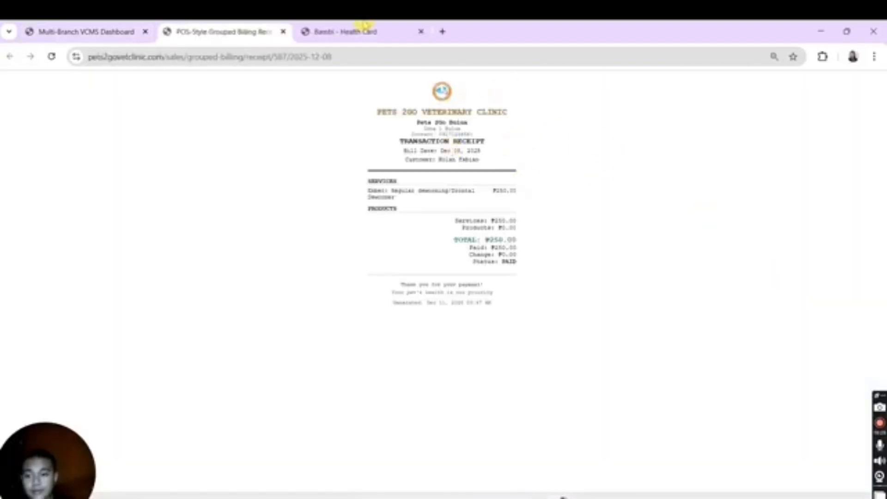
click(420, 32)
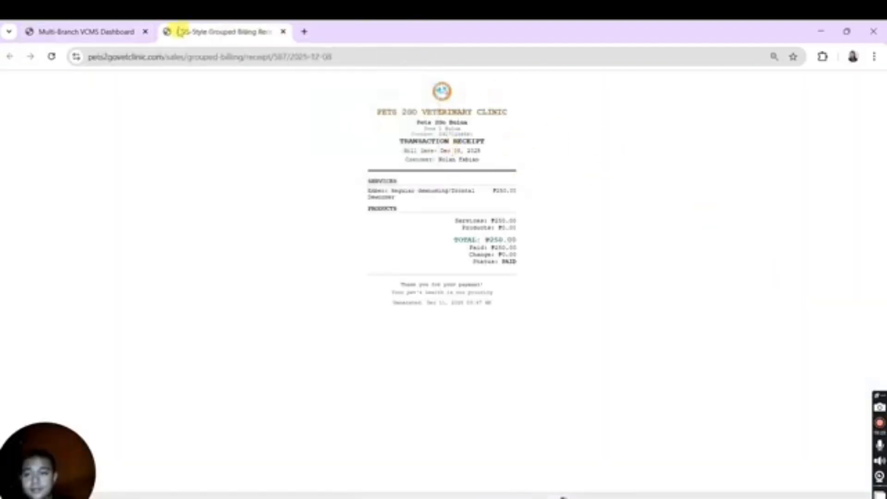
Step: Return to the clinic dashboard and open Daisy's surgical visit as veterinarian to perform the service
click(85, 37)
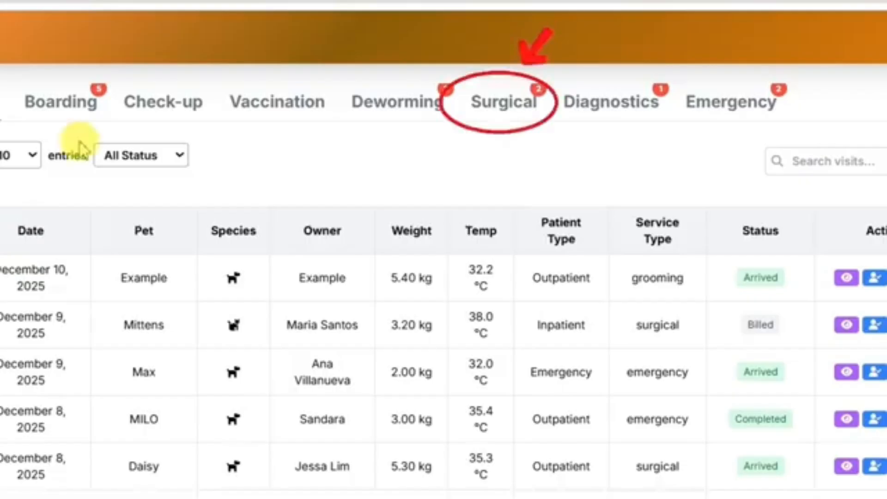
click(531, 122)
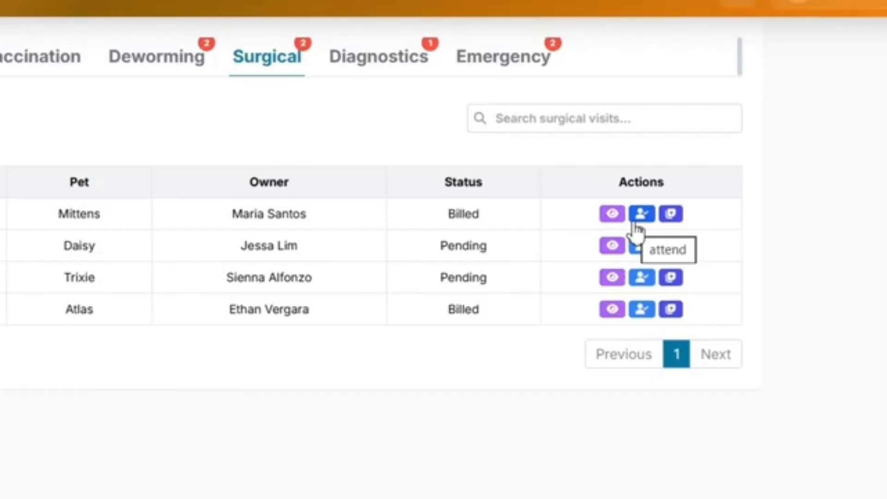
click(647, 252)
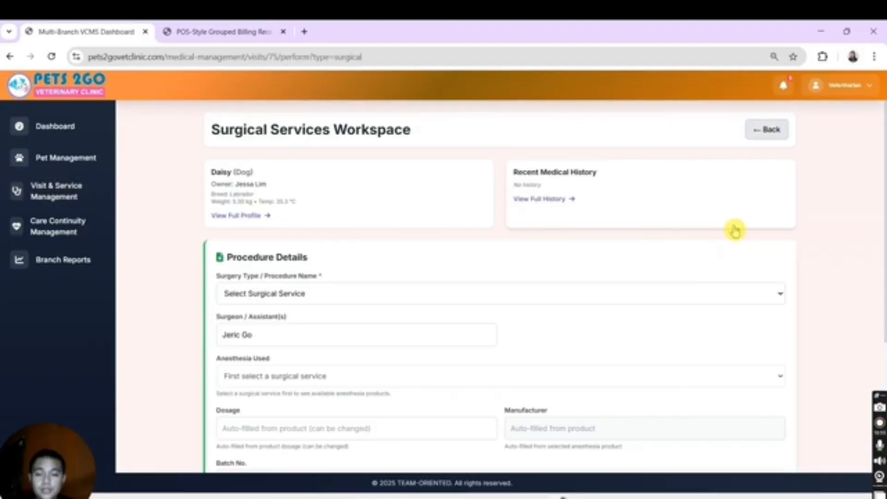
Step: Select Dog-Spaying (female) / Neutering (male) - ₱2,500.00 as the procedure and Propofol Anesthesia as the anesthesia used
click(372, 294)
click(348, 326)
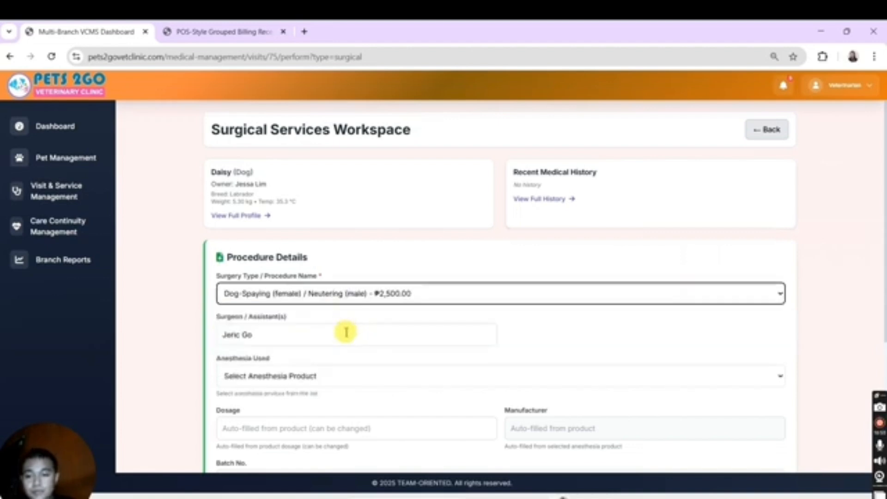
click(542, 383)
click(454, 407)
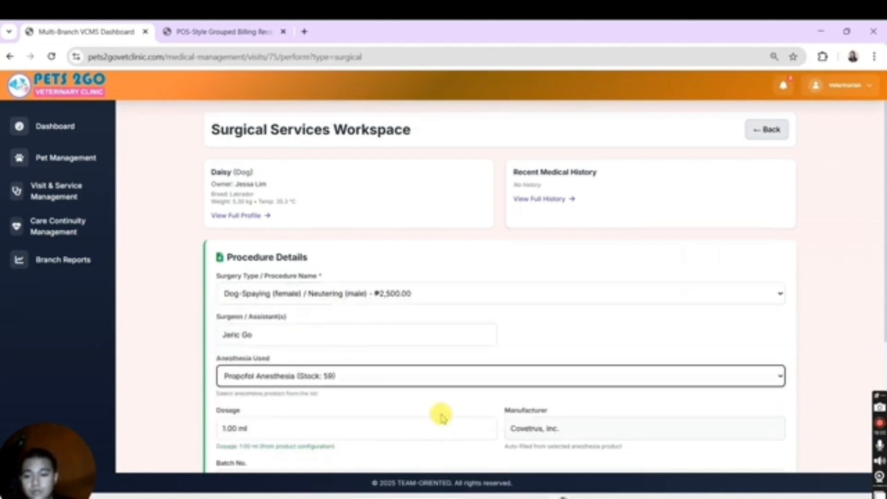
Step: Set the surgery's start time to 11/12/2025 05:48 pm
scroll(880, 245, down, 1)
scroll(881, 245, down, 4)
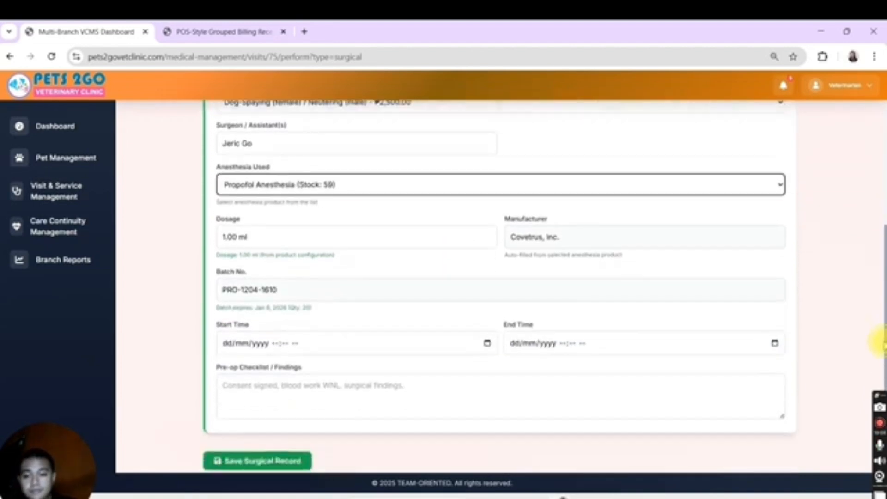
click(487, 336)
click(281, 401)
click(359, 396)
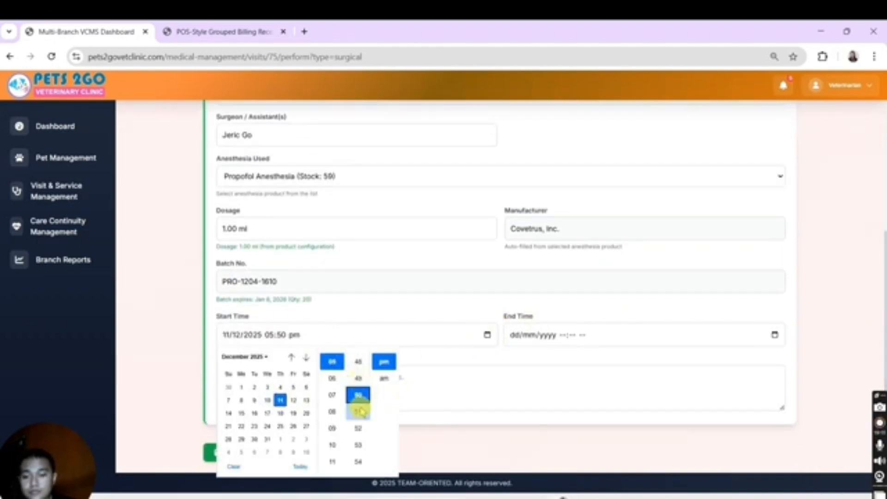
click(358, 361)
Step: Set the surgery's end time to 11/12/2025 06:00 pm
click(593, 341)
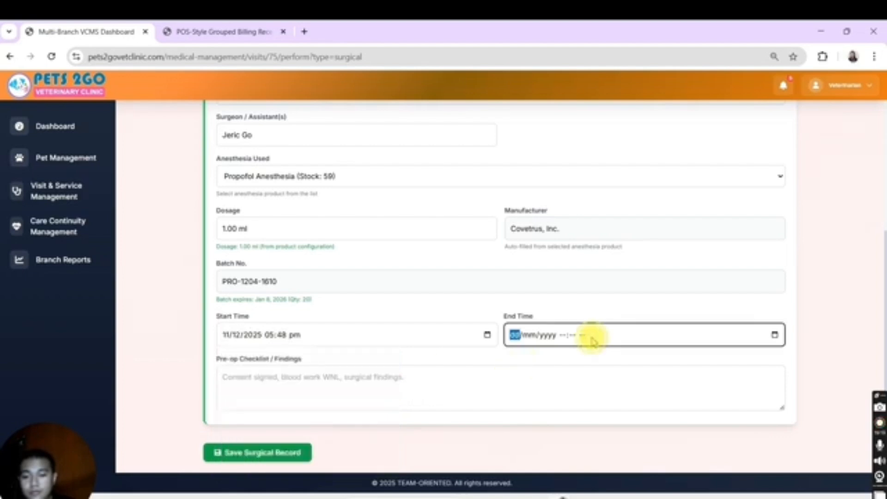
click(775, 335)
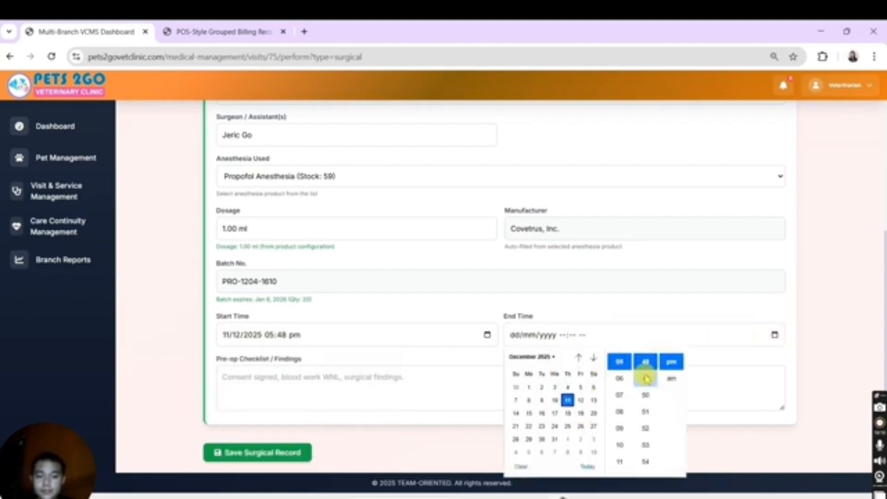
click(647, 446)
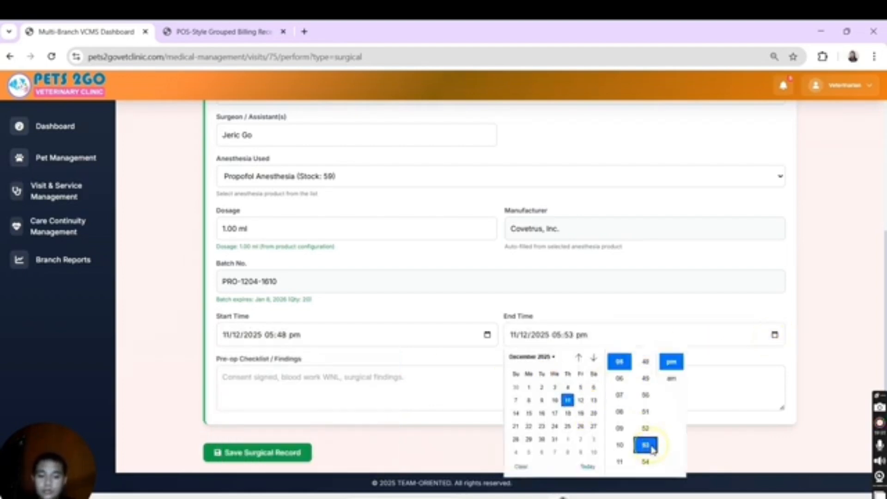
click(646, 462)
click(646, 462)
click(646, 462)
click(646, 462)
click(646, 463)
click(646, 462)
click(646, 462)
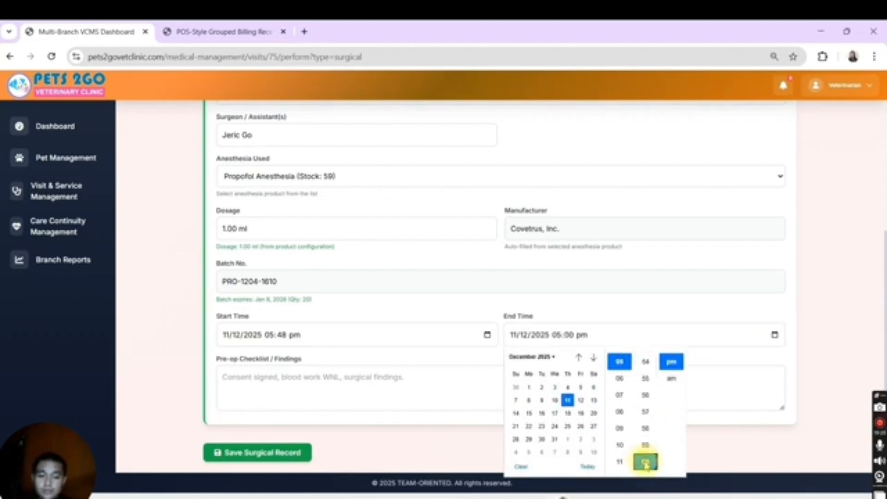
click(620, 379)
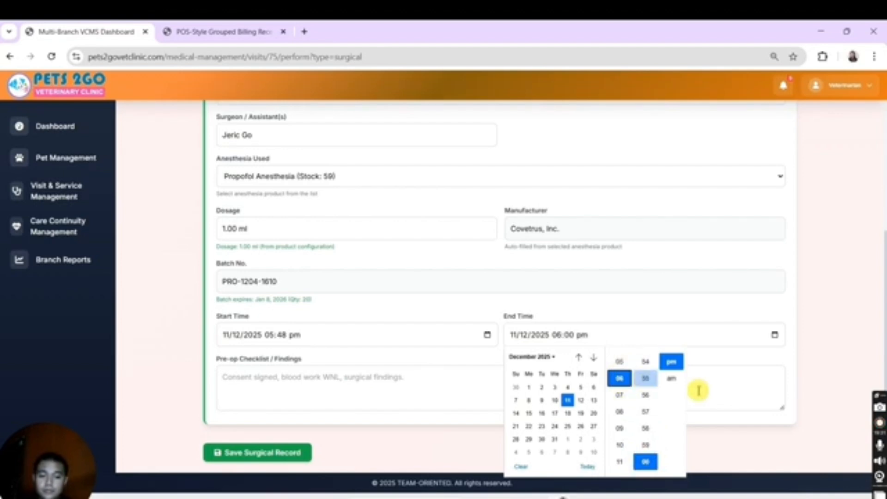
click(751, 358)
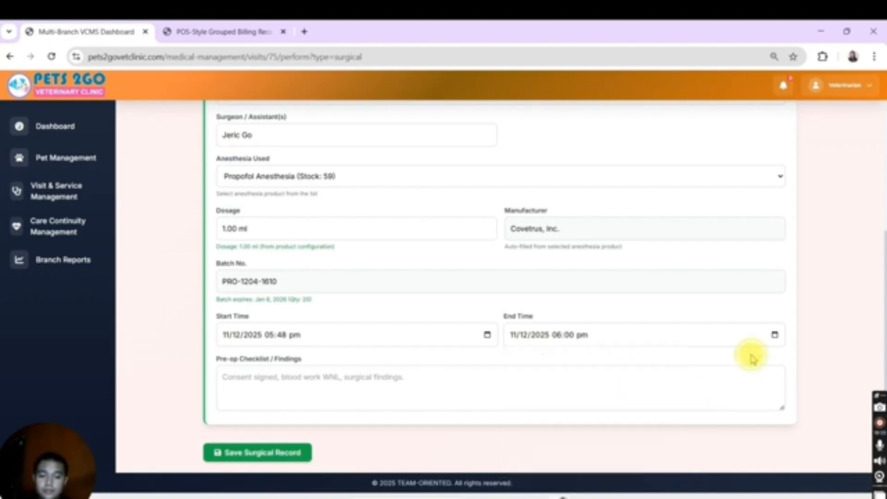
Step: Enter "blood work" in the pre-op checklist and findings and save the surgical record
click(376, 391)
text(blood work)
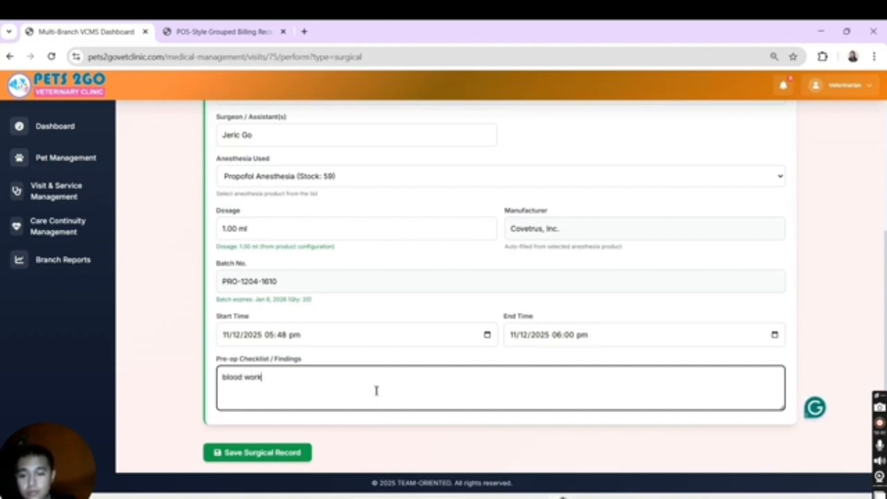
click(279, 454)
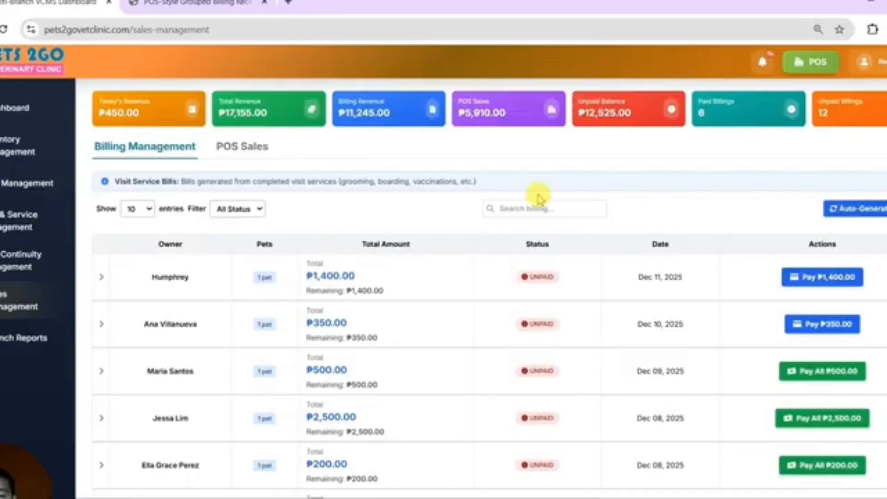
Step: Search the billing records for the spaying customer by name and expand the matching bill's pet details
click(540, 203)
text(jes)
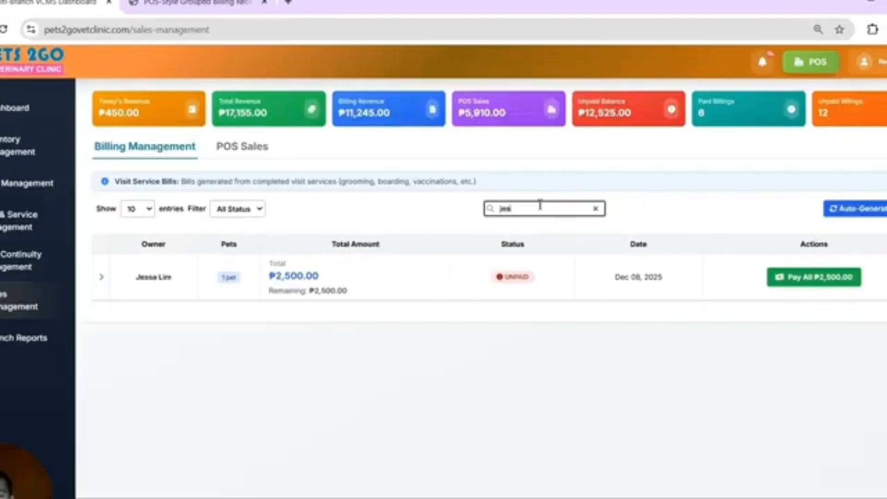
click(101, 280)
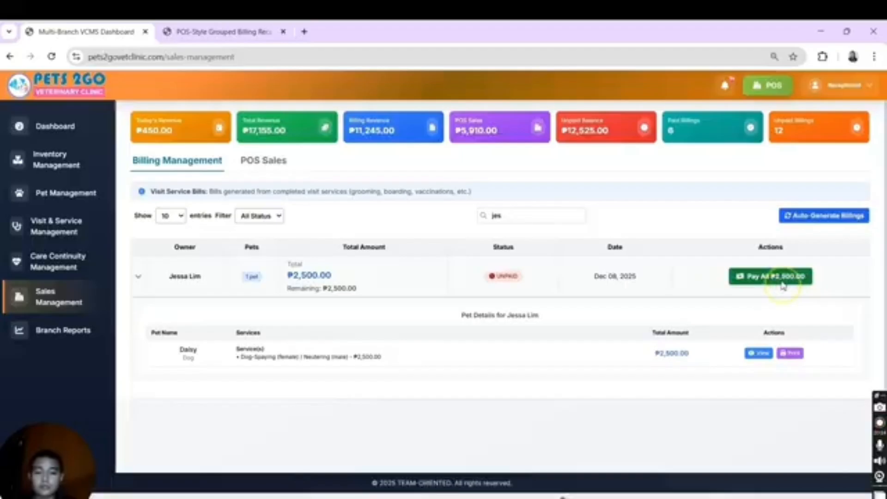
Step: Record the full ₱2,500.00 payment for the spaying bill, view its receipt and close the receipt
click(656, 319)
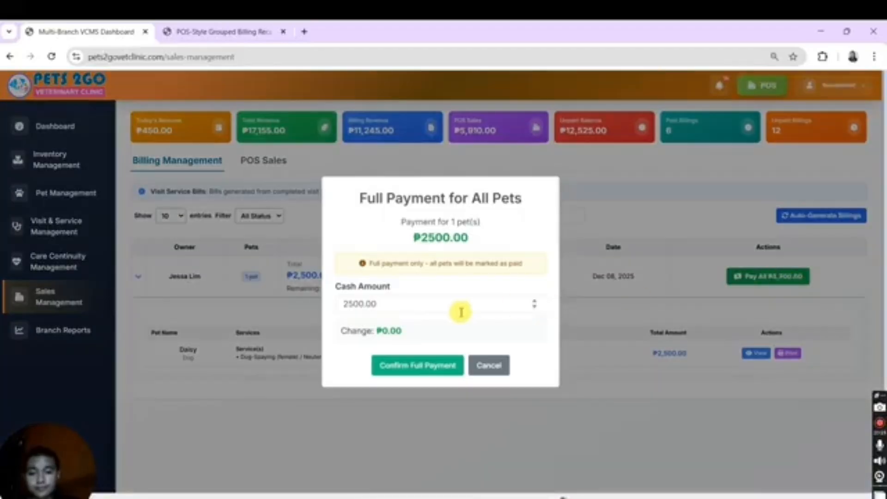
click(434, 364)
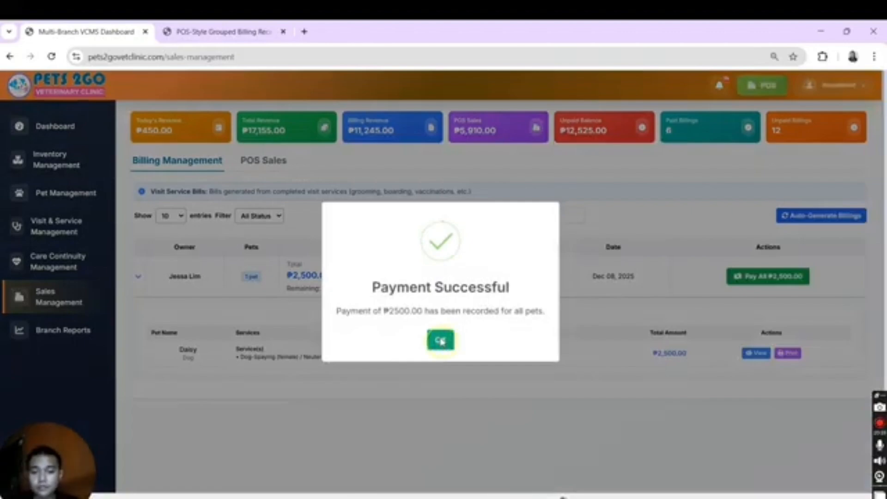
click(441, 342)
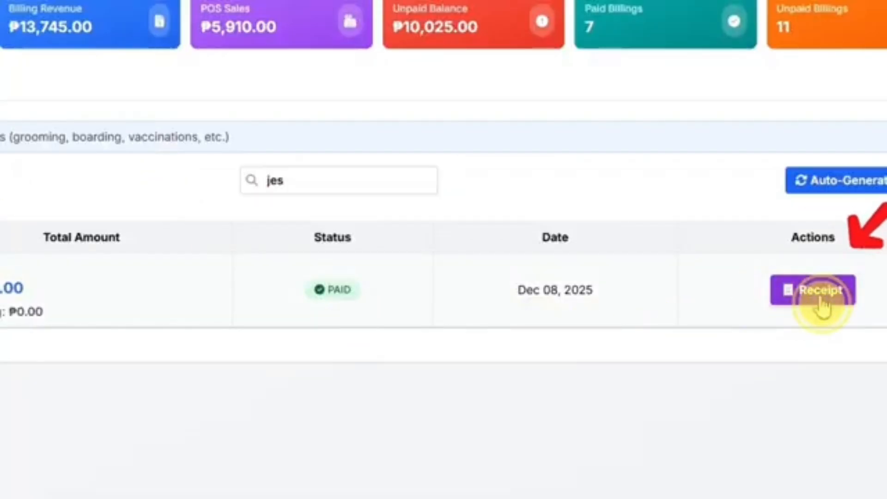
click(818, 291)
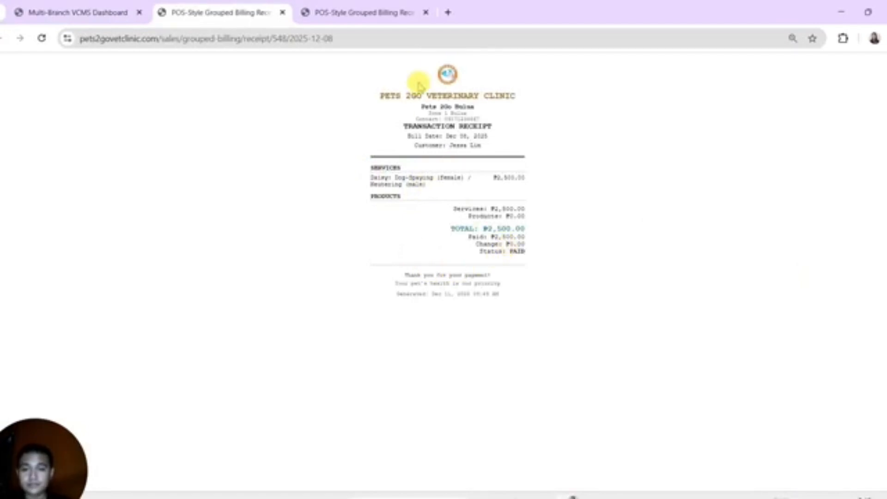
click(283, 12)
click(282, 12)
Step: As veterinarian, open Mochie's pending diagnostics visit and select Blood Laboratory - Blood CHEM - ₱2,500.00 as the test type
click(616, 111)
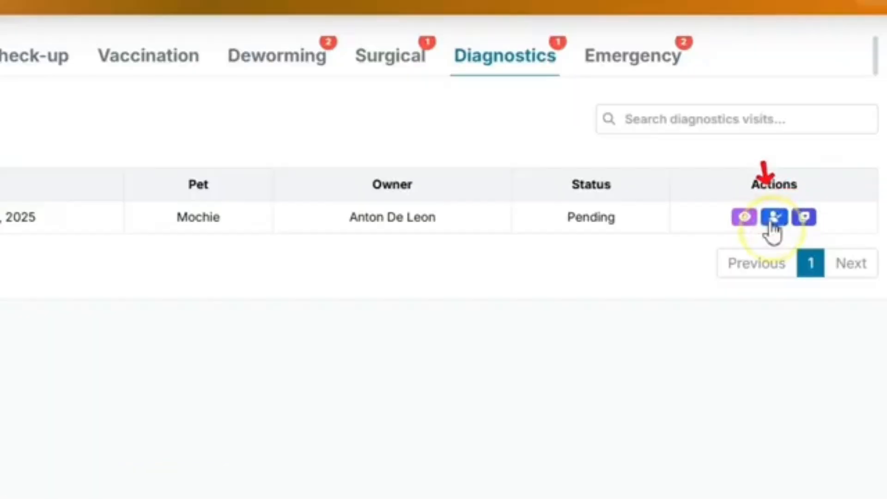
click(747, 196)
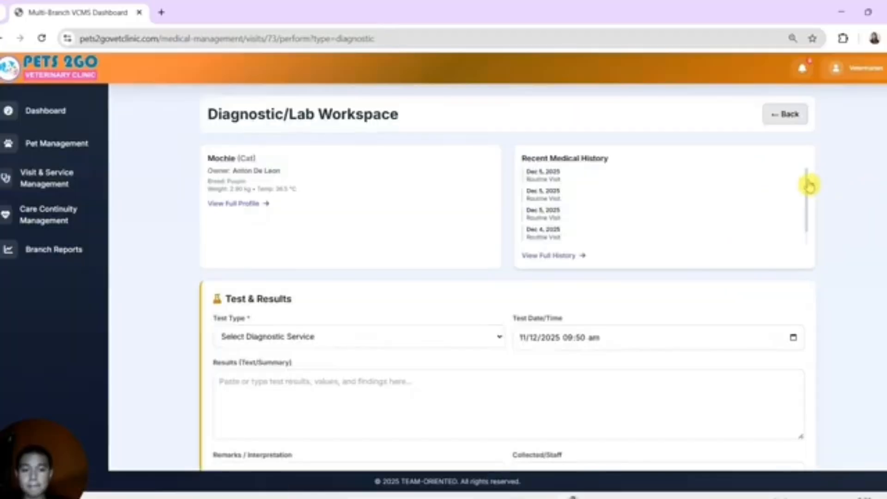
drag(809, 185, 806, 162)
click(414, 340)
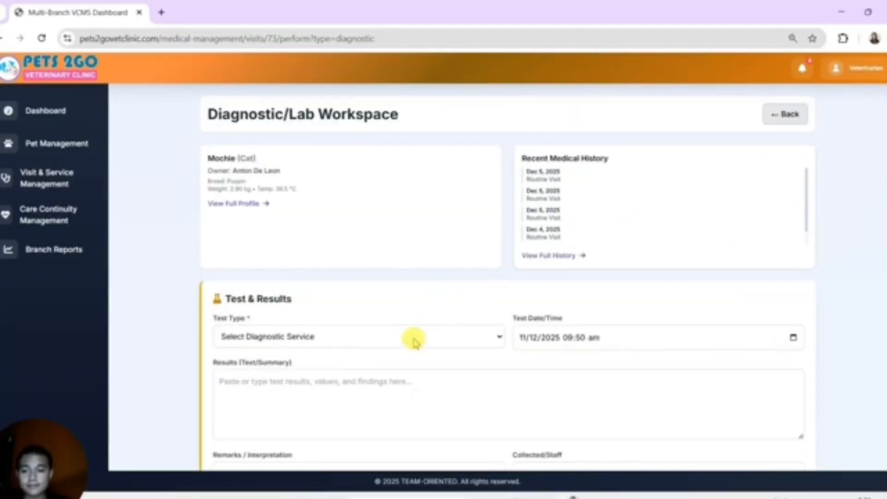
click(370, 370)
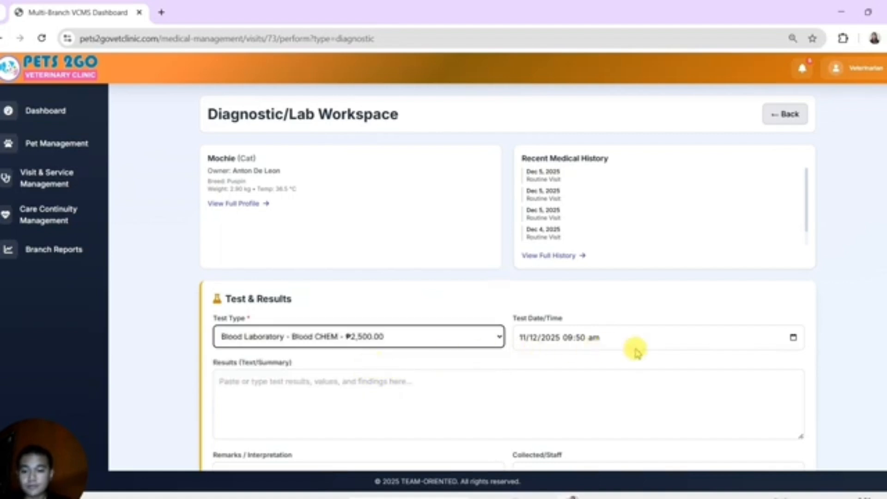
Step: Enter "tesst" as the results and "test" as the remarks, and save the diagnostic record
click(574, 382)
text(tess)
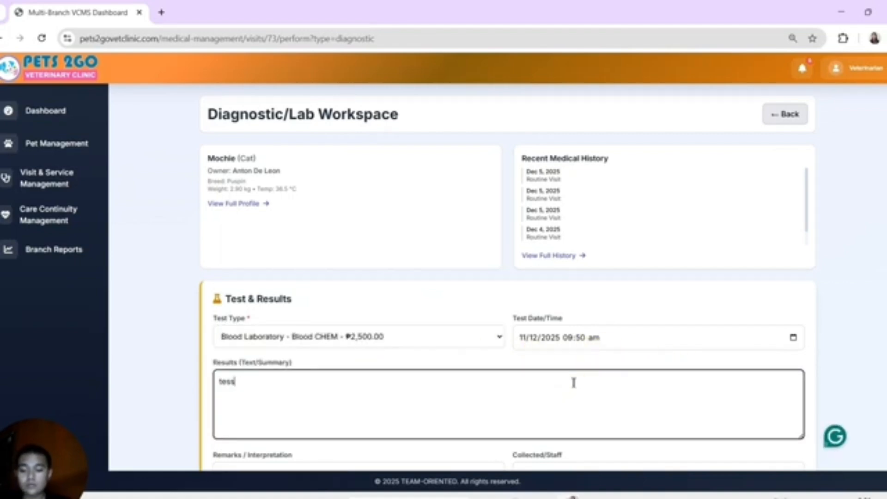
scroll(458, 404, down, 2)
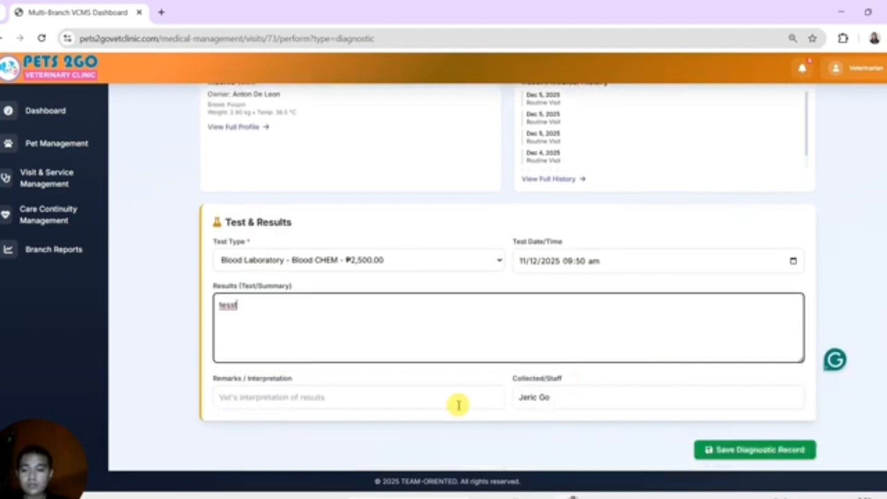
click(319, 398)
text(t)
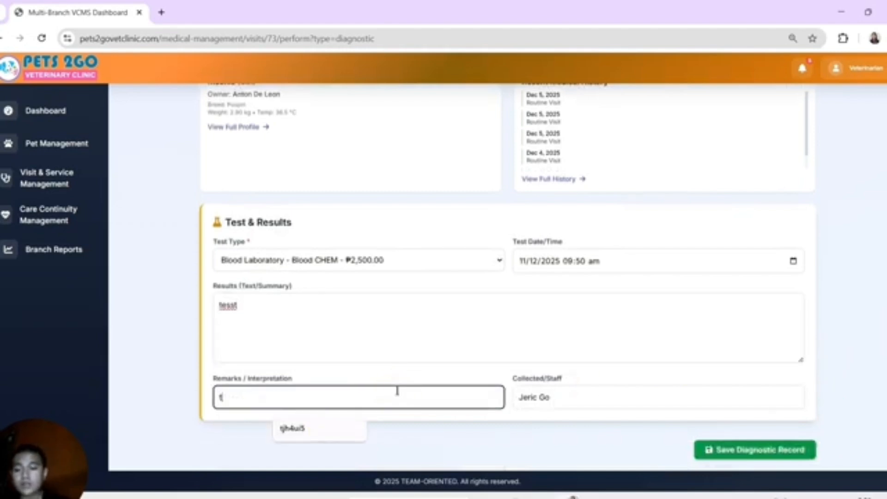
text(est)
click(781, 451)
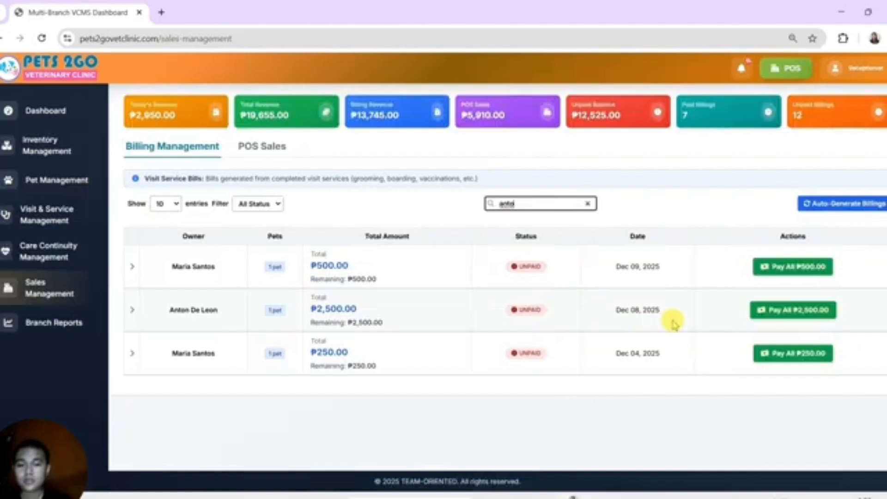
Step: As receptionist, expand Mochie's Blood CHEM bill and record its full payment of ₱2,500.00
click(770, 328)
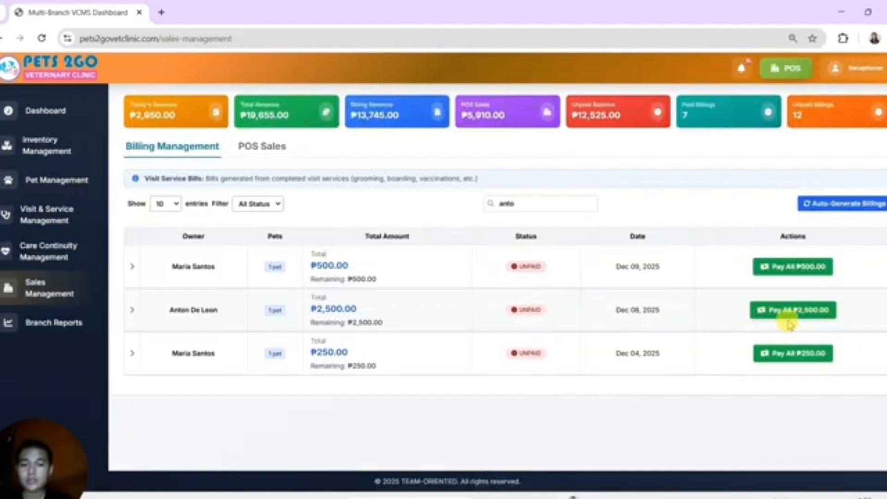
click(132, 310)
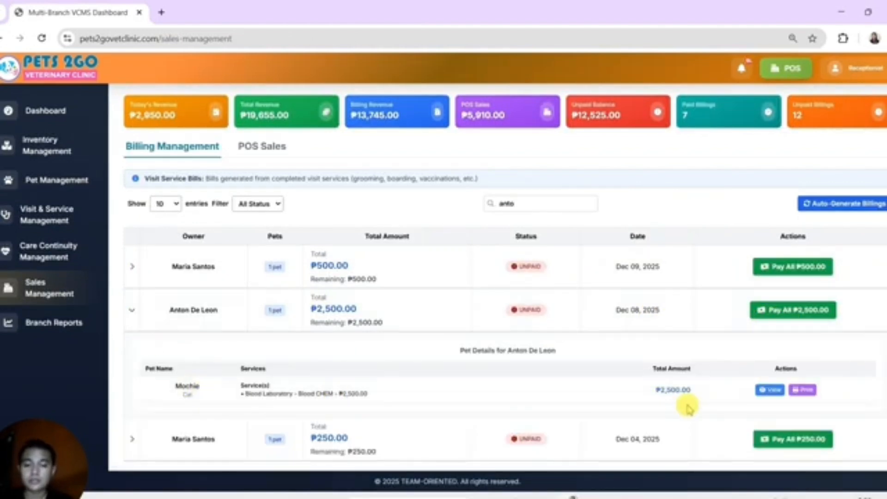
click(777, 311)
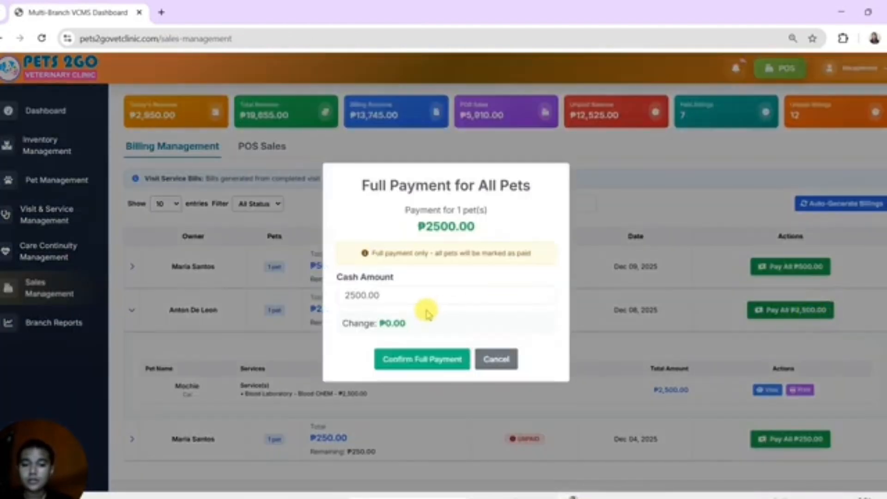
click(412, 360)
click(447, 333)
Step: Search the billing records for Mochie's owner and view the receipt of the paid Blood CHEM bill
click(540, 203)
text(anto)
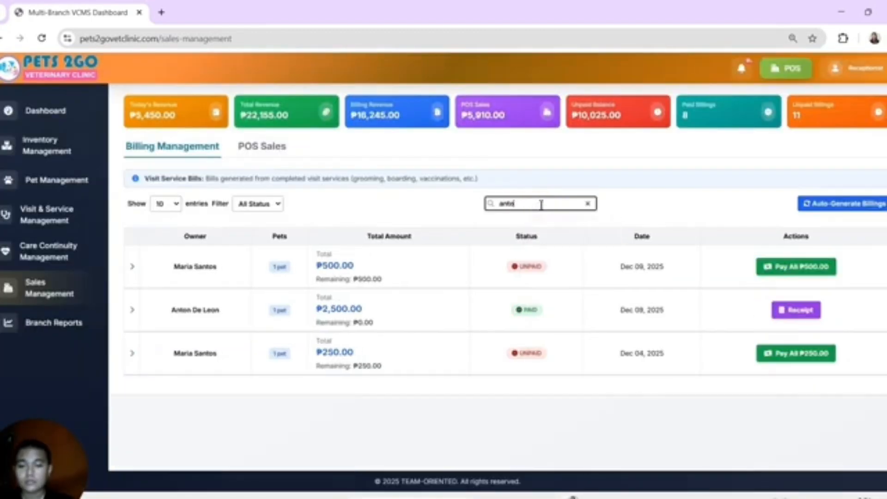
click(803, 310)
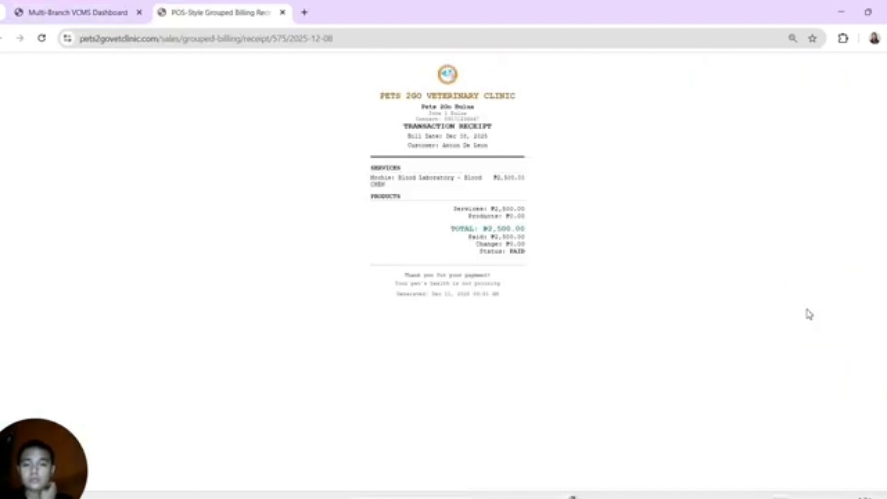
click(281, 14)
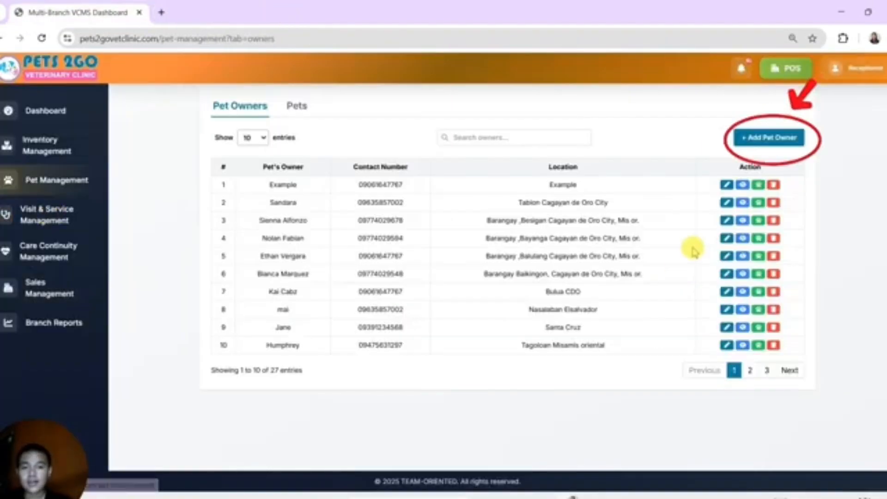
Step: Add a pet owner with the owner's name and "example" as both contact number and location, and save
click(770, 137)
click(389, 248)
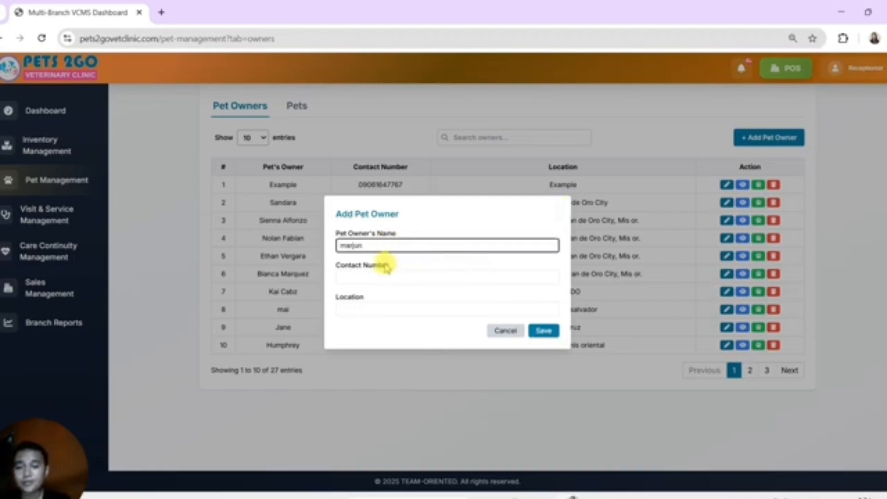
click(386, 271)
text(0)
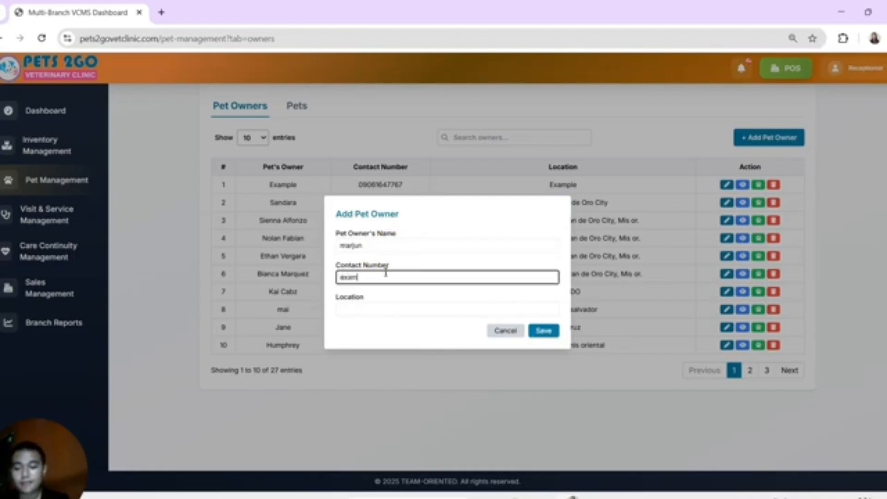
click(375, 307)
text(example)
click(548, 331)
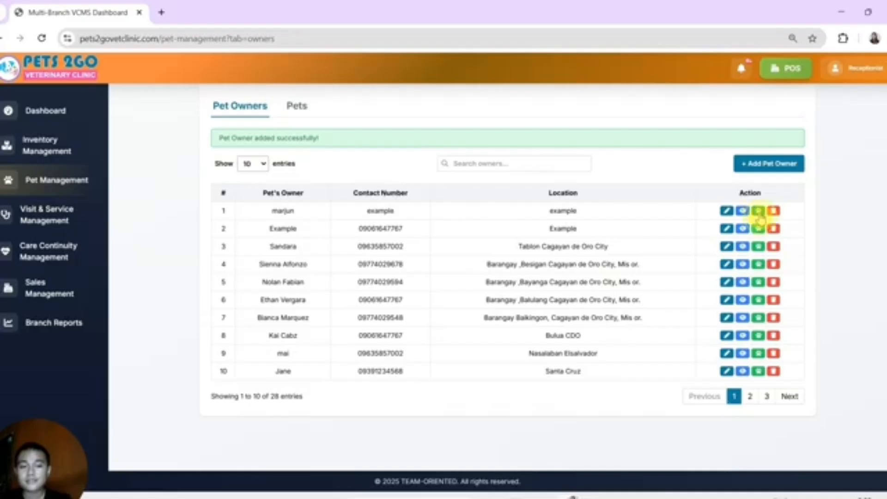
Step: Start a pet record for the new owner with name kaykoy, weight 32 kg, species Dog and breed Labrador Retriever
click(758, 211)
click(443, 214)
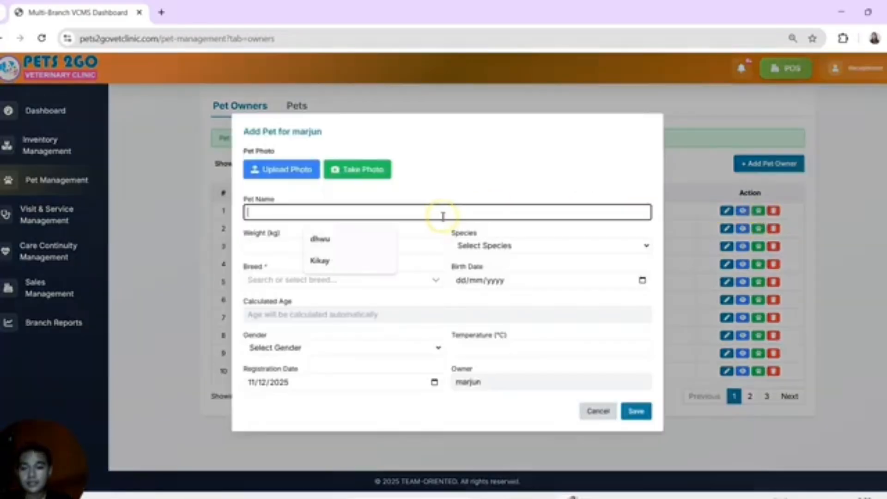
text(kaykoy)
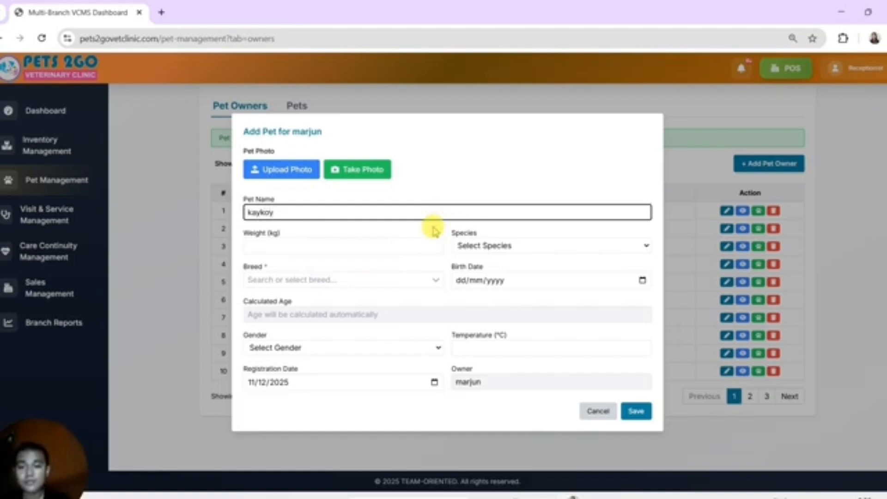
click(418, 247)
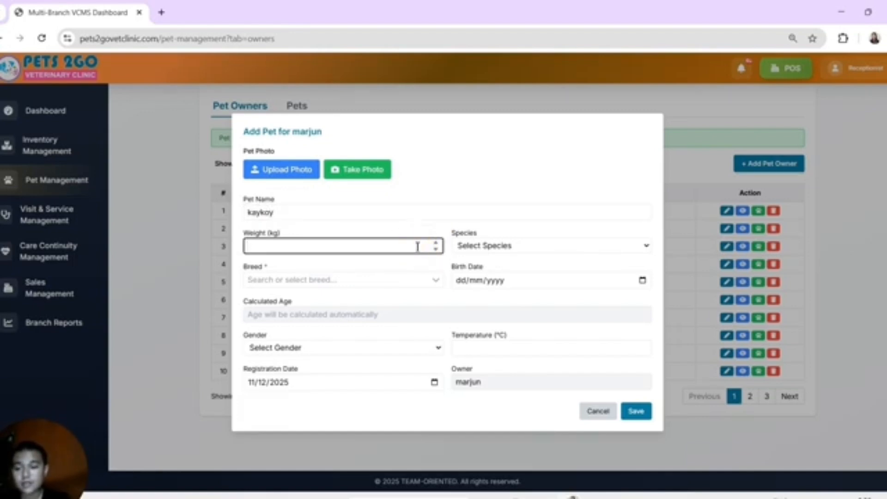
click(476, 247)
click(464, 276)
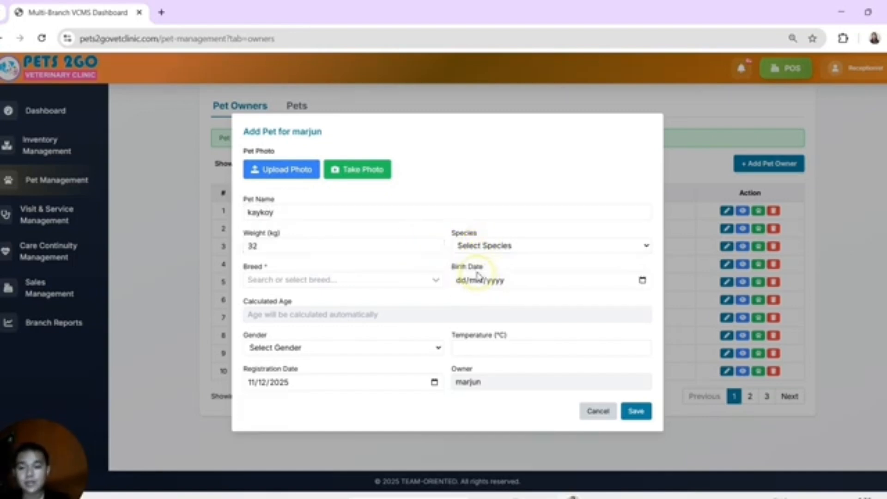
click(422, 279)
click(402, 303)
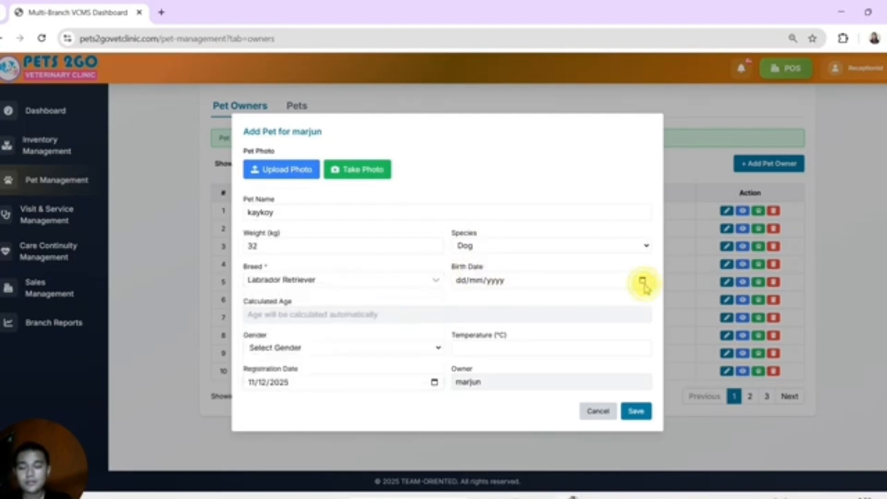
Step: Enter the pet's birth date, set gender to Male and temperature to 37 °C, and save the pet
click(643, 281)
click(529, 300)
click(530, 300)
click(530, 301)
click(531, 331)
click(367, 348)
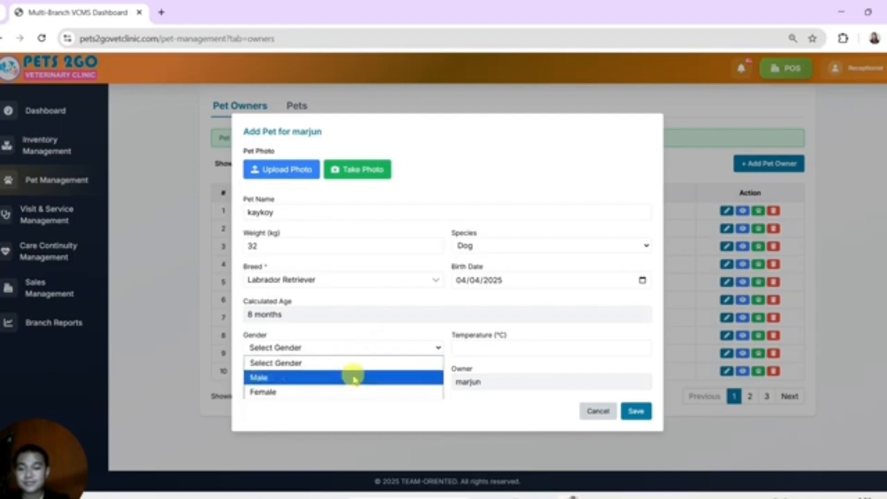
click(354, 375)
click(549, 345)
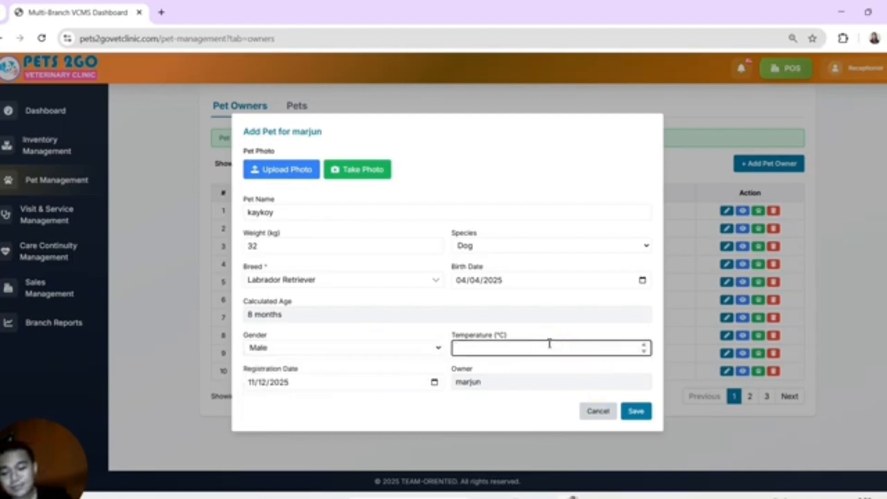
click(634, 411)
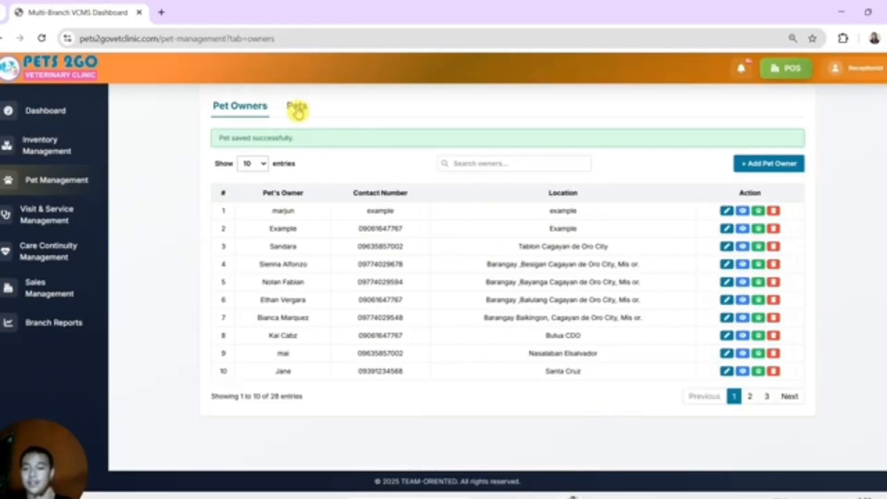
Step: Open kaykoy's details from the list of pets and examine the checkup records in the visit history
click(298, 112)
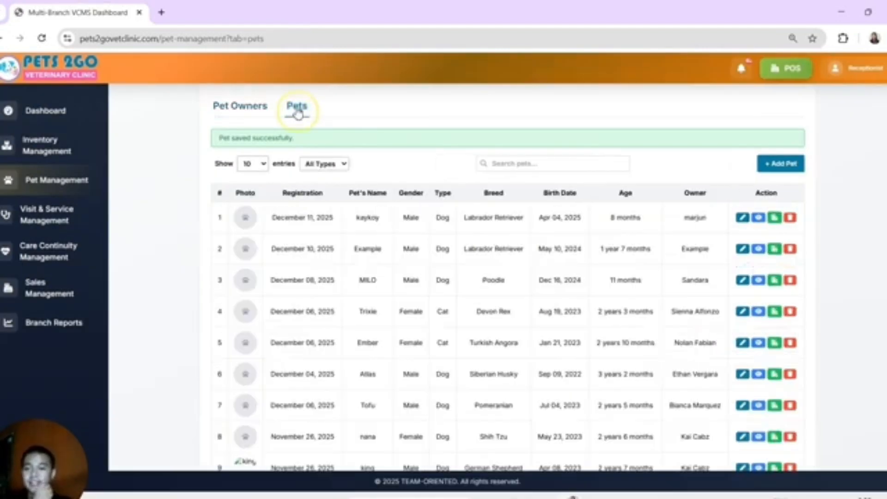
click(759, 218)
click(680, 160)
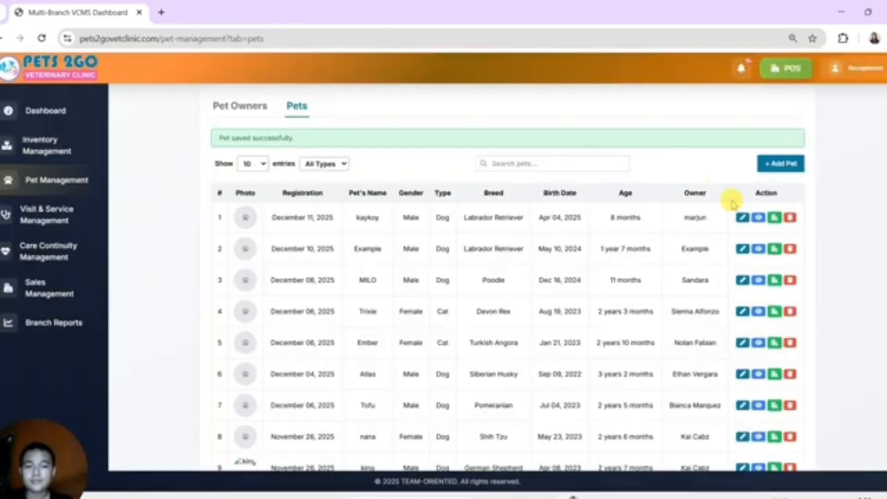
click(758, 218)
click(680, 161)
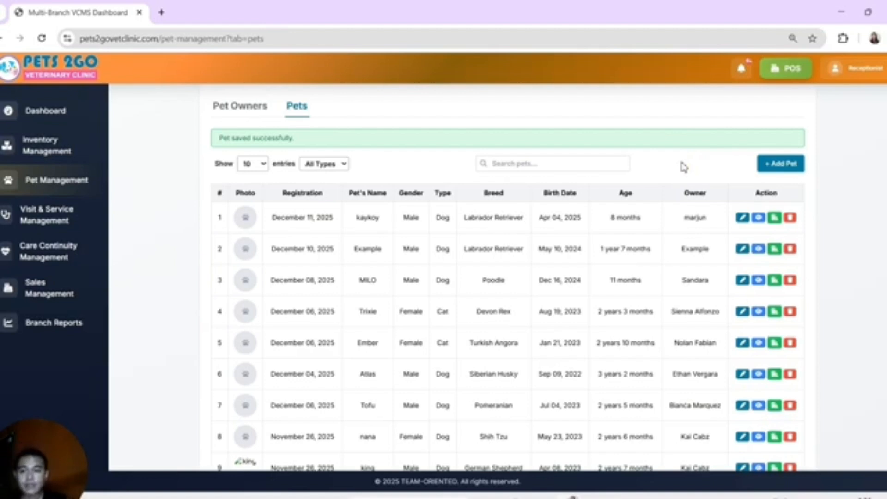
click(759, 217)
click(274, 336)
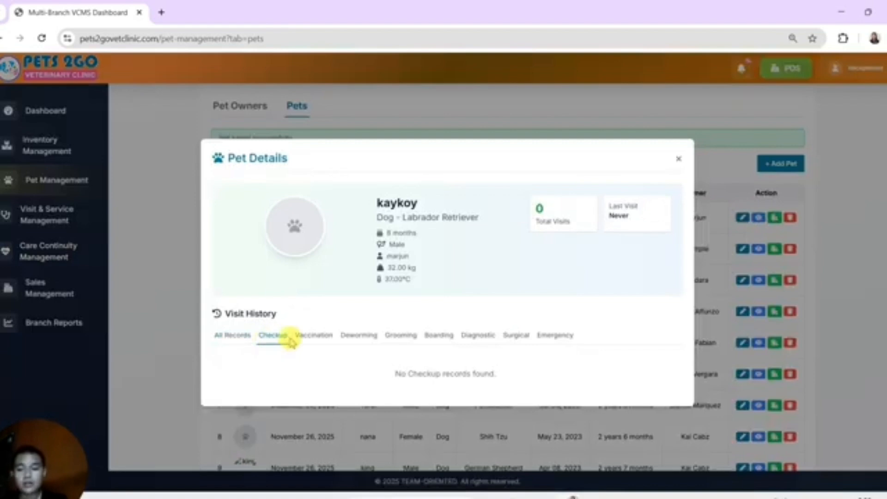
Step: Examine kaykoy's vaccination, deworming, grooming and boarding history, close the pet details, and view the billing records in Sales Management
click(303, 338)
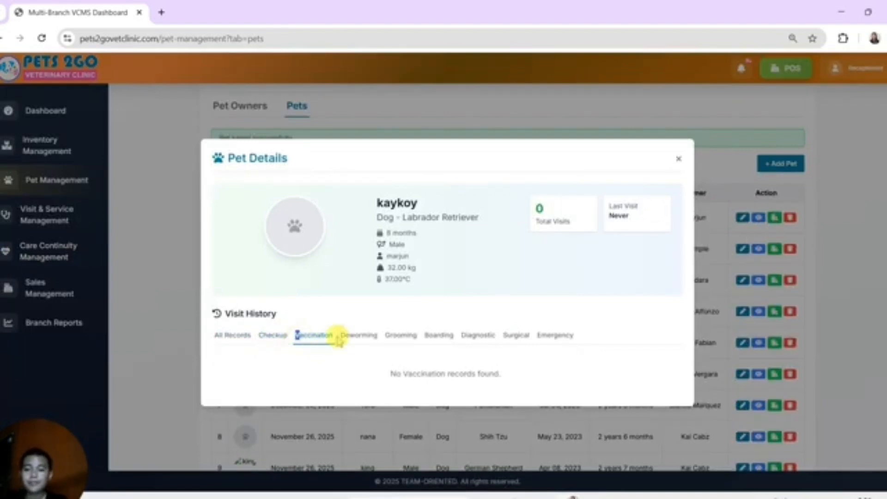
click(406, 347)
click(437, 342)
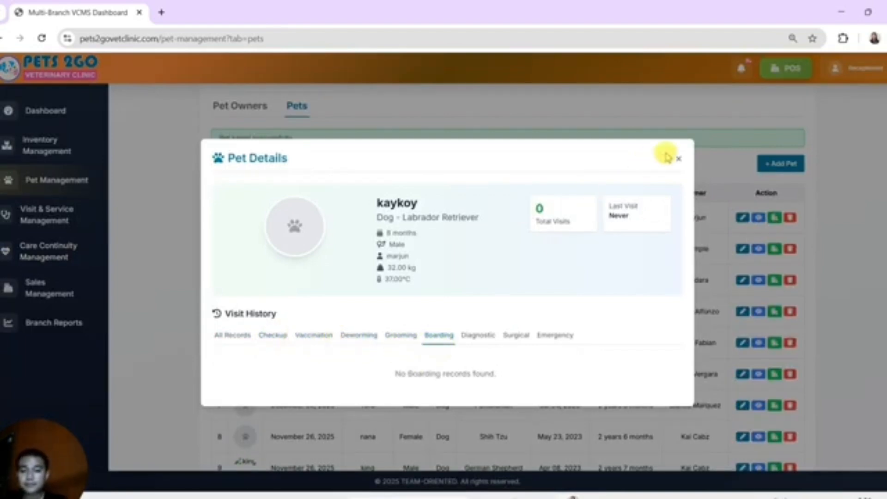
click(680, 167)
click(19, 305)
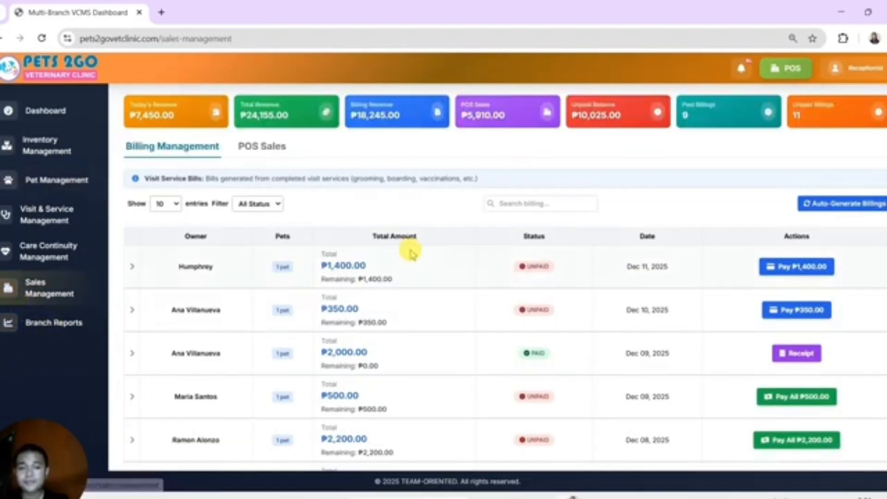
Step: Generate the Visit Management branch report from 10/12/2025 to 12/12/2025 and open the first listed visit's report
click(51, 319)
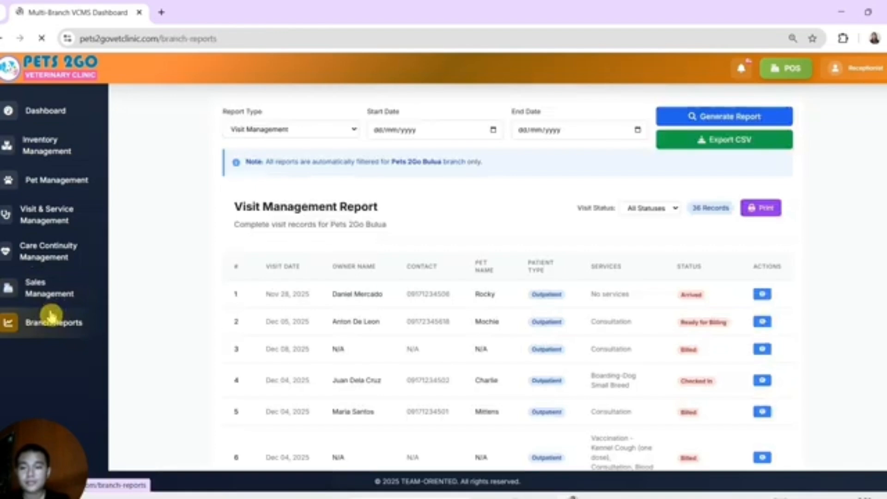
click(495, 133)
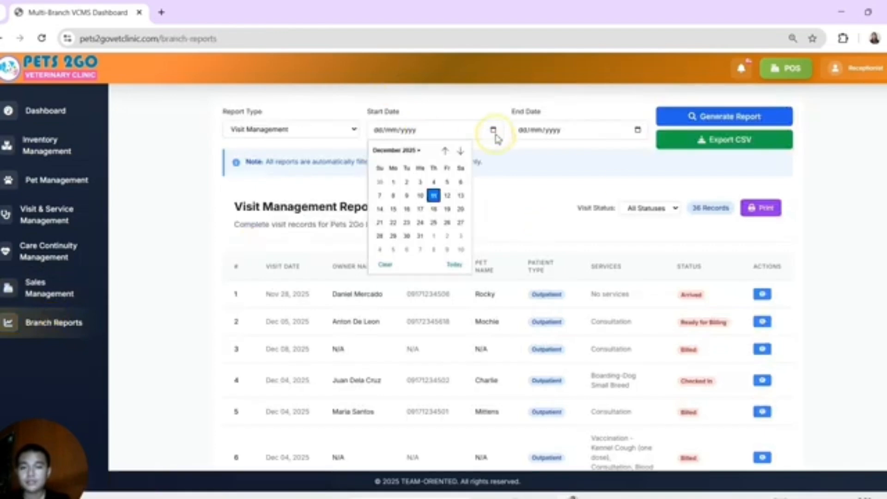
click(416, 192)
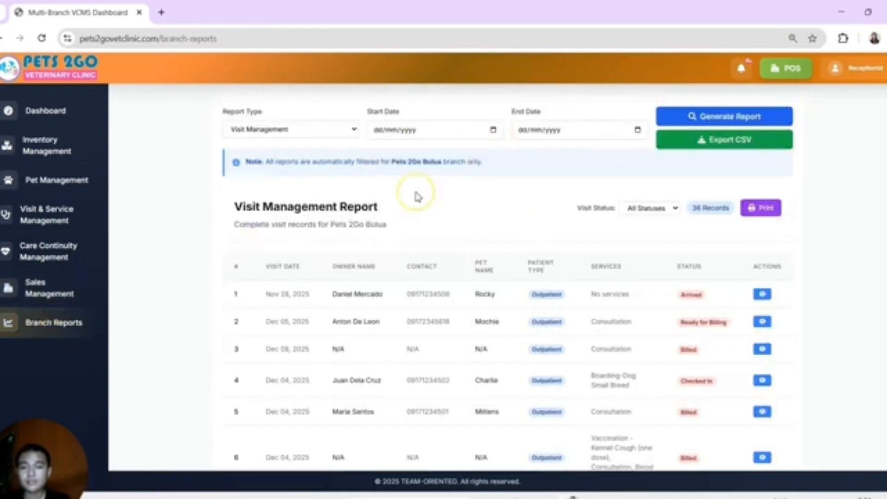
click(638, 132)
click(589, 194)
click(739, 118)
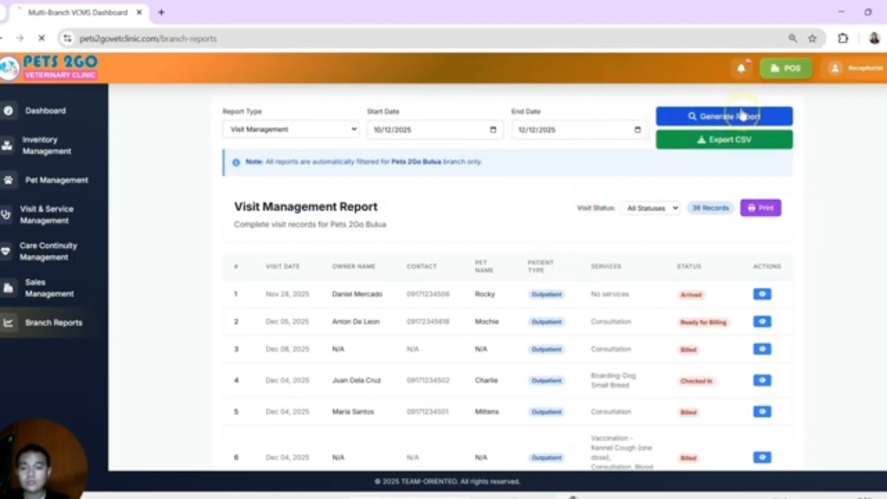
click(760, 292)
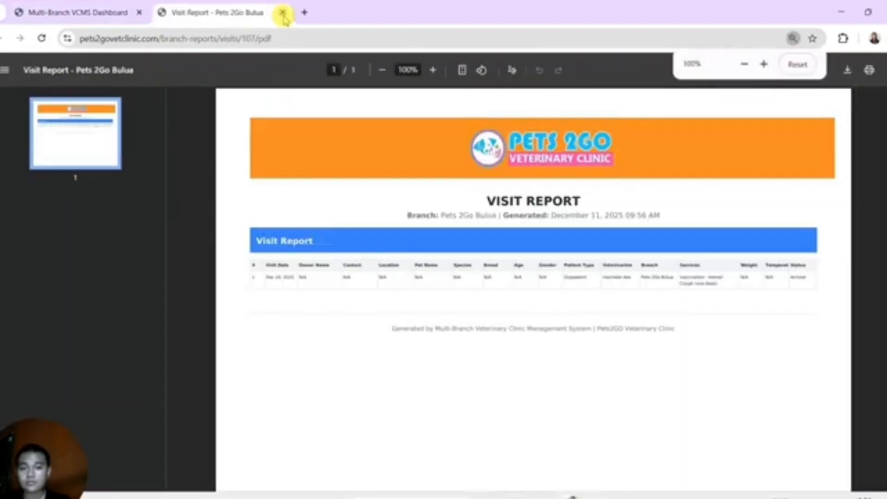